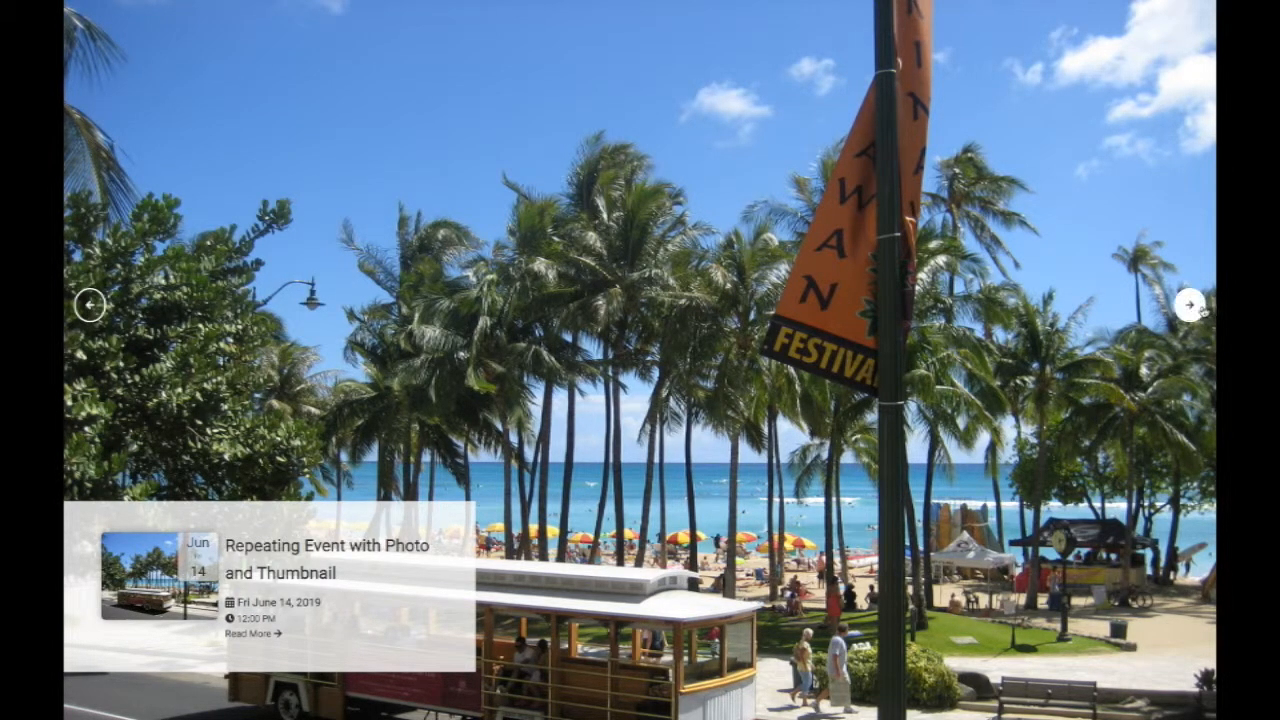
- Start a new event on June 21 in the June calendar and title it "Pizza Party"
{"action": "left_click", "coordinate": [1190, 305]}
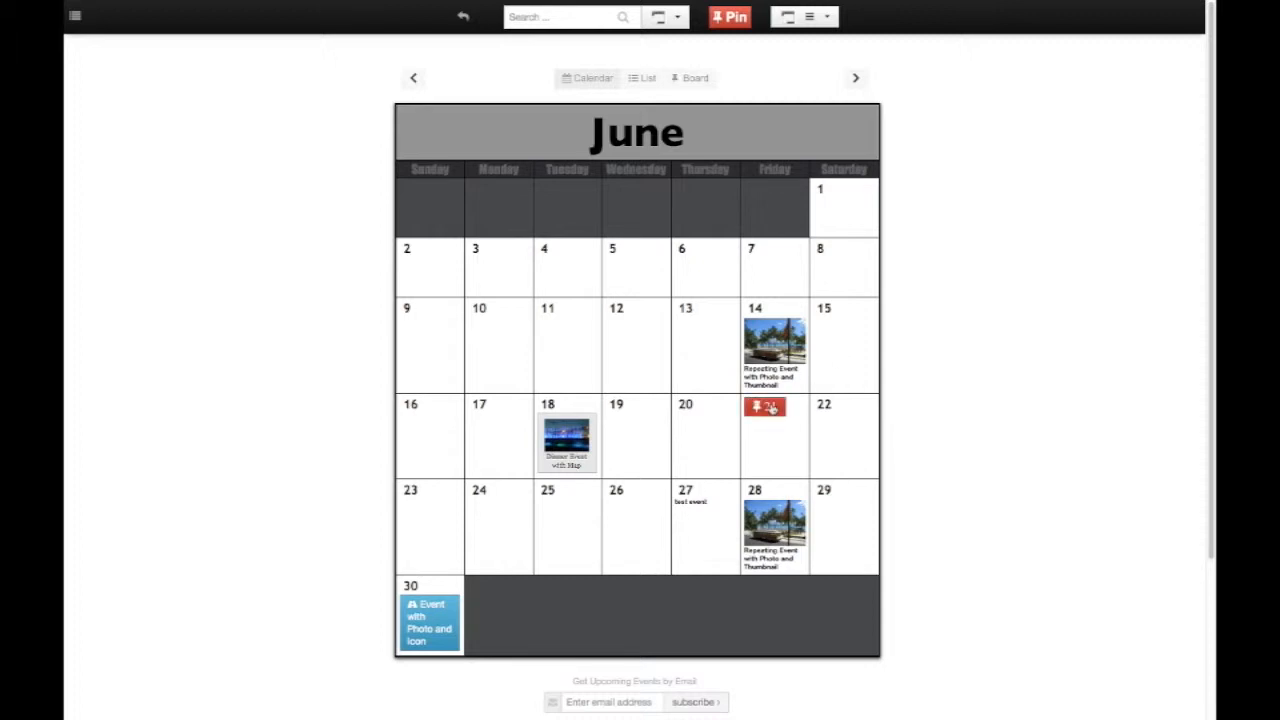
{"action": "mouse_move", "coordinate": [762, 411]}
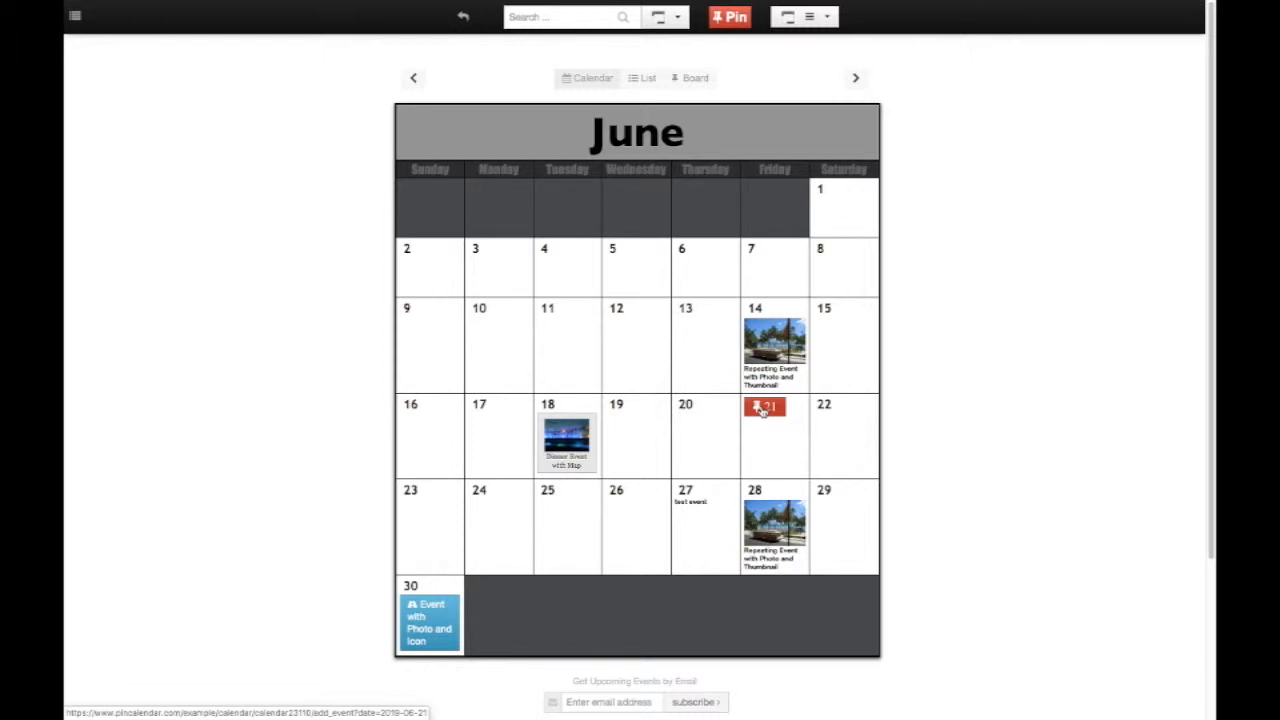
{"action": "left_click", "coordinate": [762, 409]}
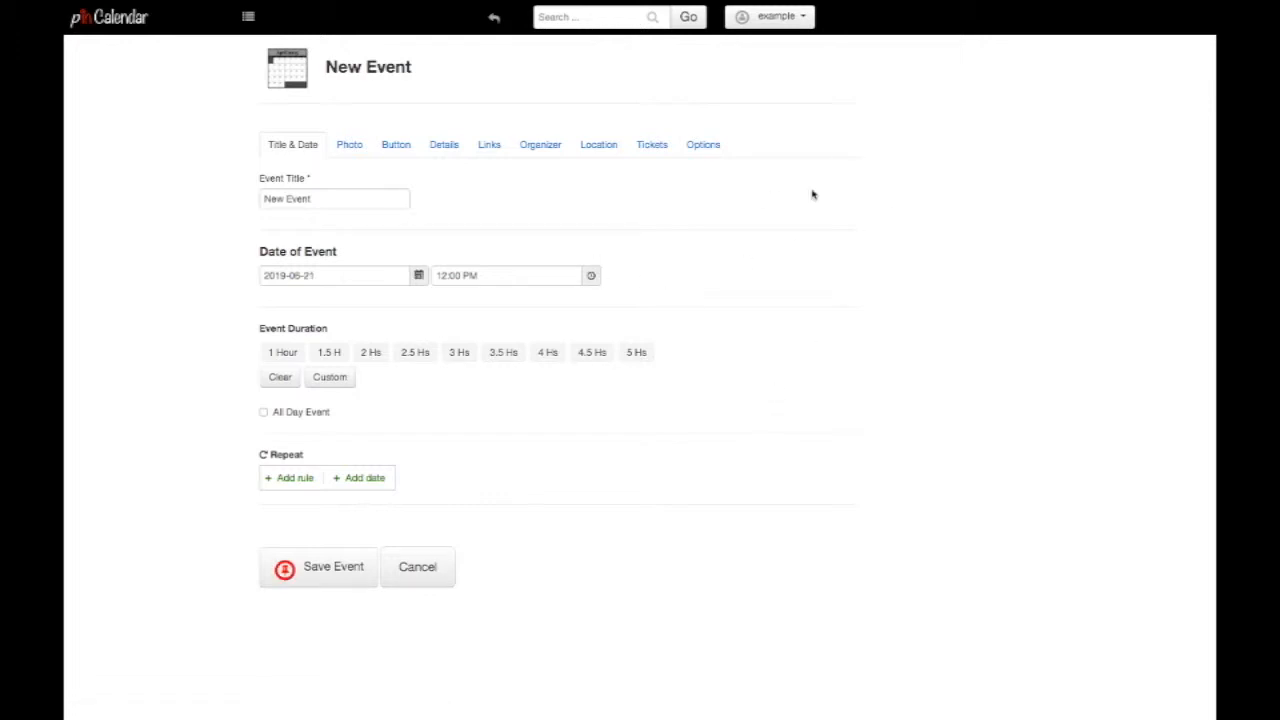
{"action": "triple_click", "coordinate": [308, 199]}
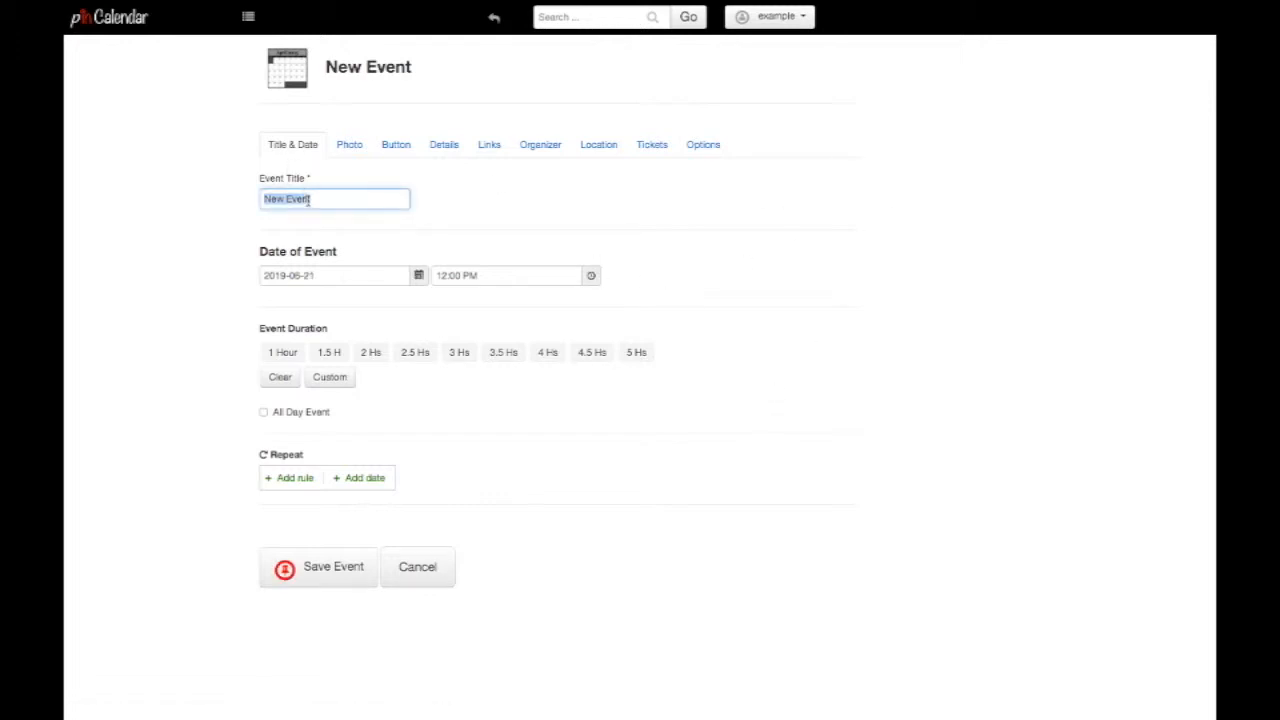
{"action": "type", "text": "Pizza Party"}
- Add a repeat rule that makes the event recur monthly on the 20th
{"action": "left_click", "coordinate": [298, 480]}
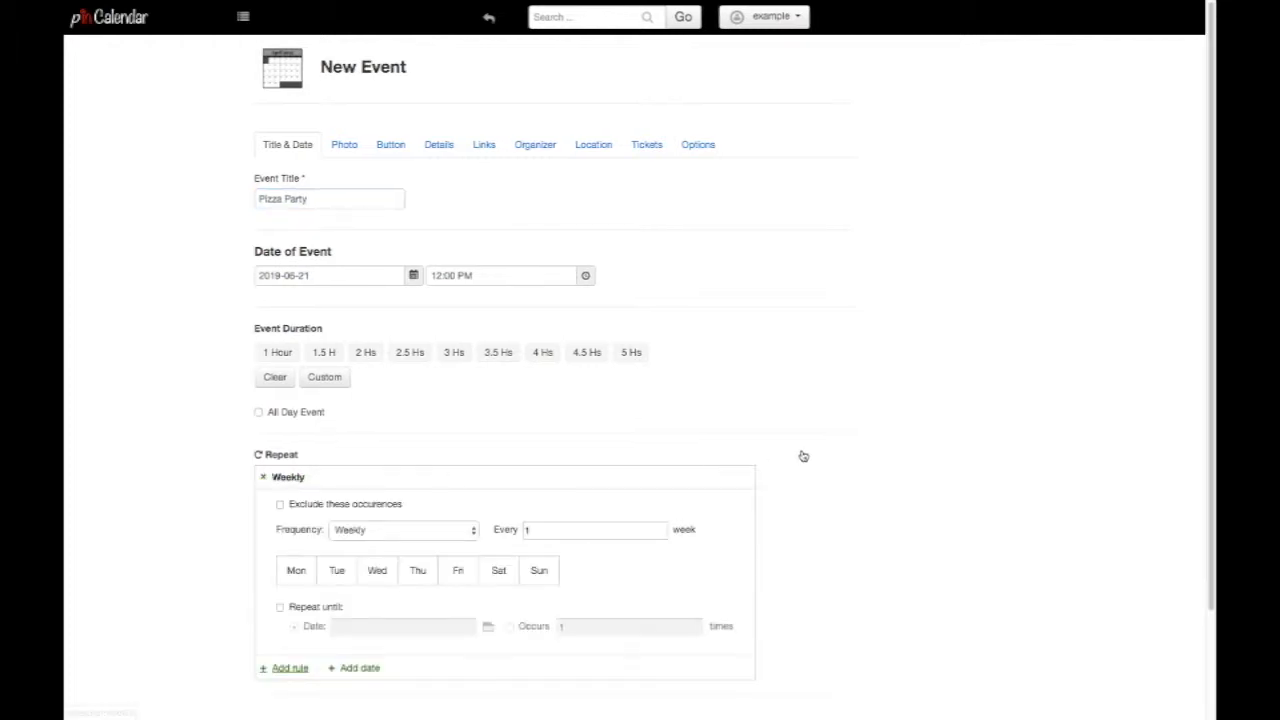
{"action": "left_click", "coordinate": [472, 533]}
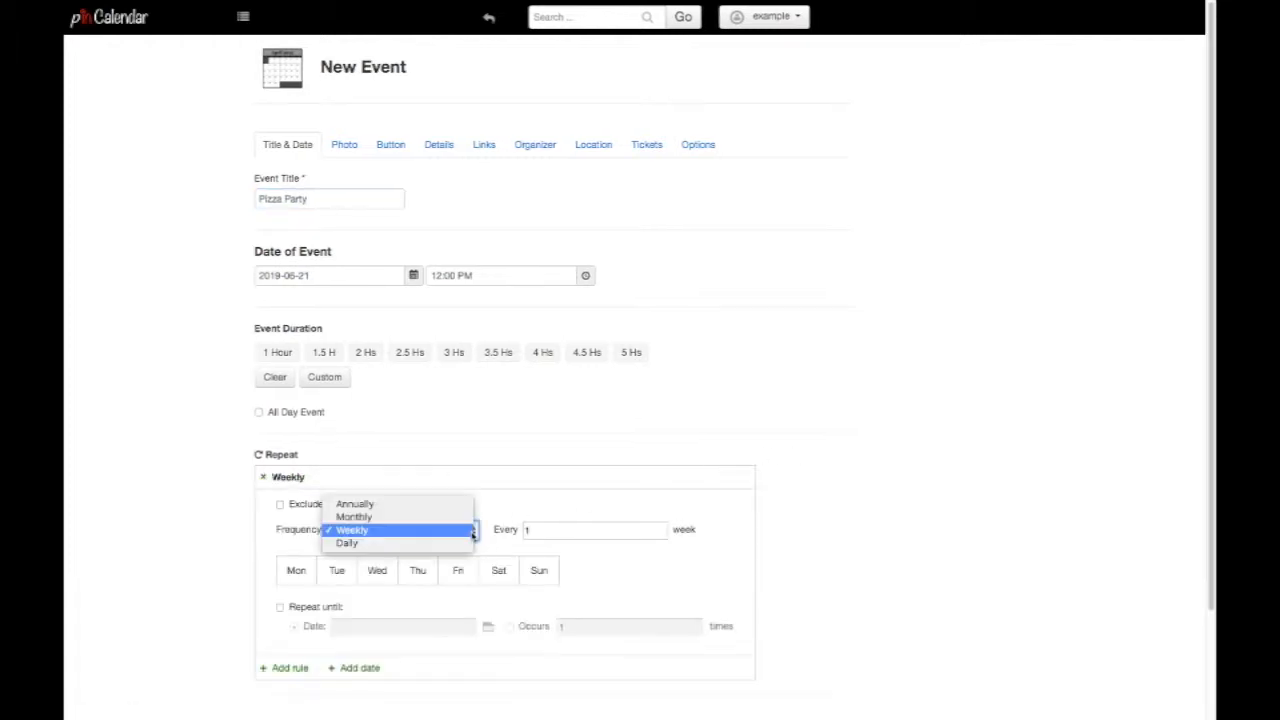
{"action": "left_click", "coordinate": [451, 521]}
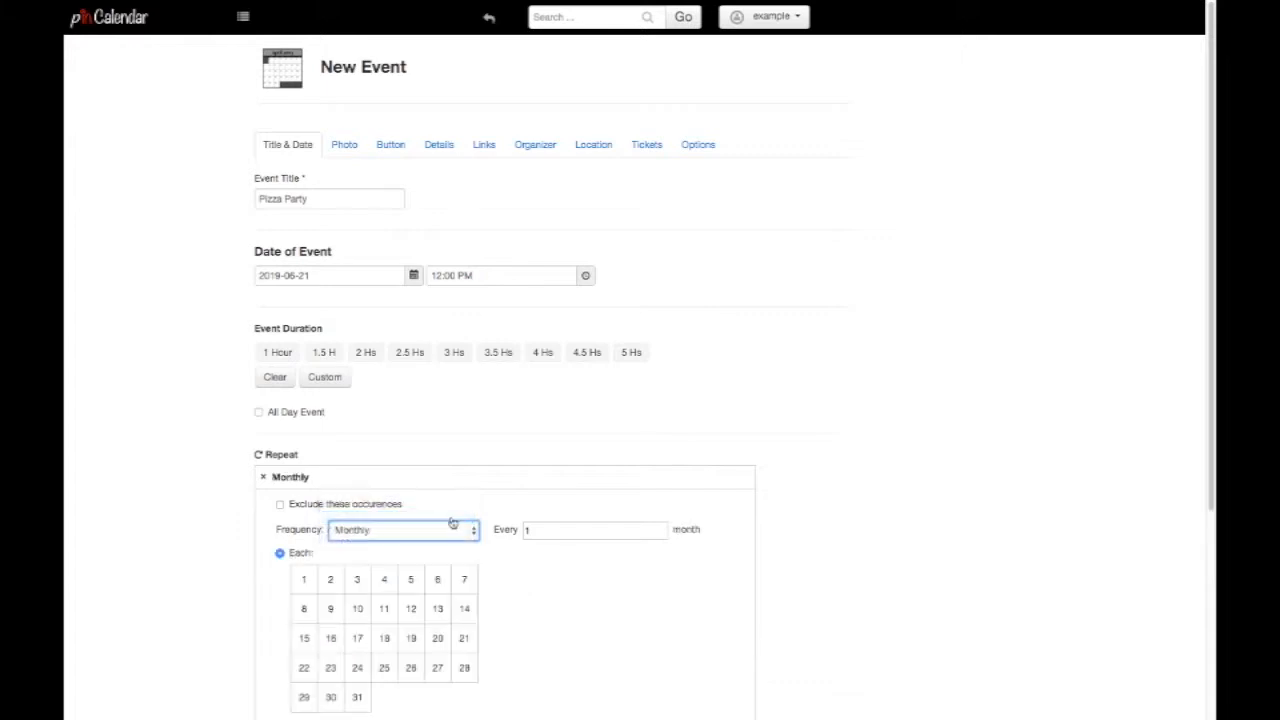
{"action": "scroll", "coordinate": [790, 535], "scroll_direction": "down", "scroll_amount": 1}
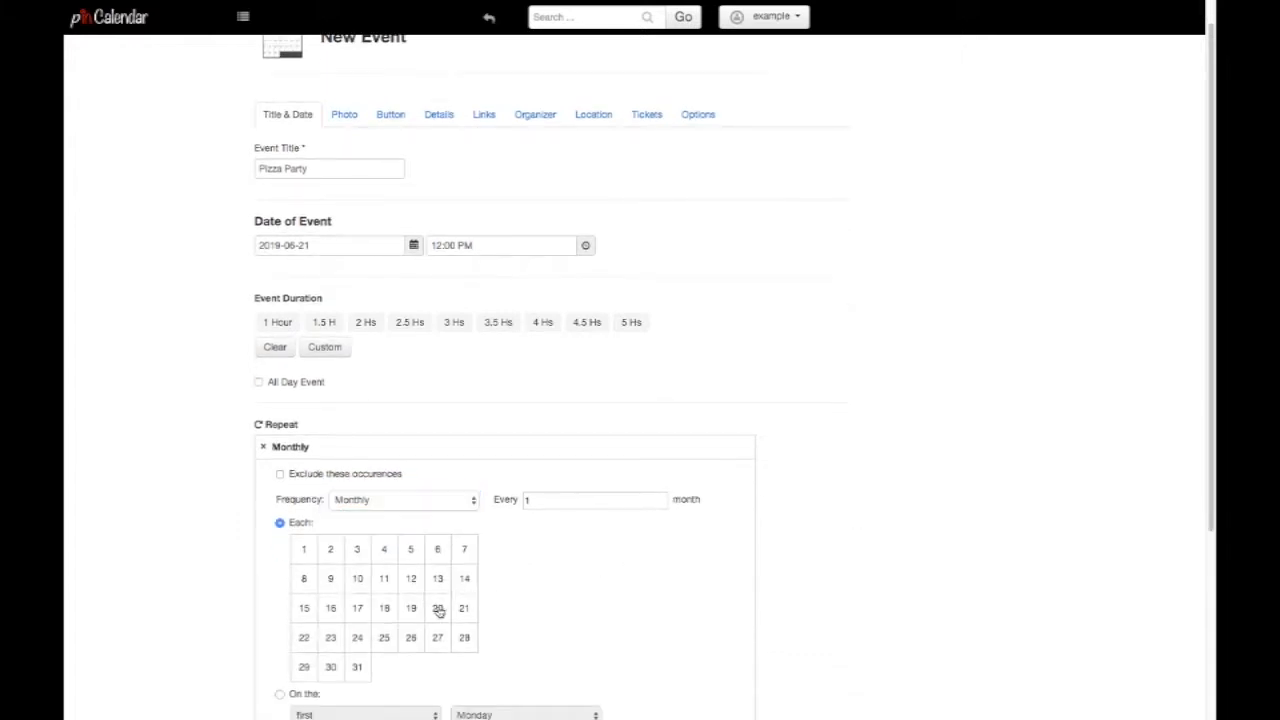
{"action": "left_click", "coordinate": [437, 608]}
{"action": "scroll", "coordinate": [826, 470], "scroll_direction": "down", "scroll_amount": 3}
{"action": "scroll", "coordinate": [826, 470], "scroll_direction": "up", "scroll_amount": 3}
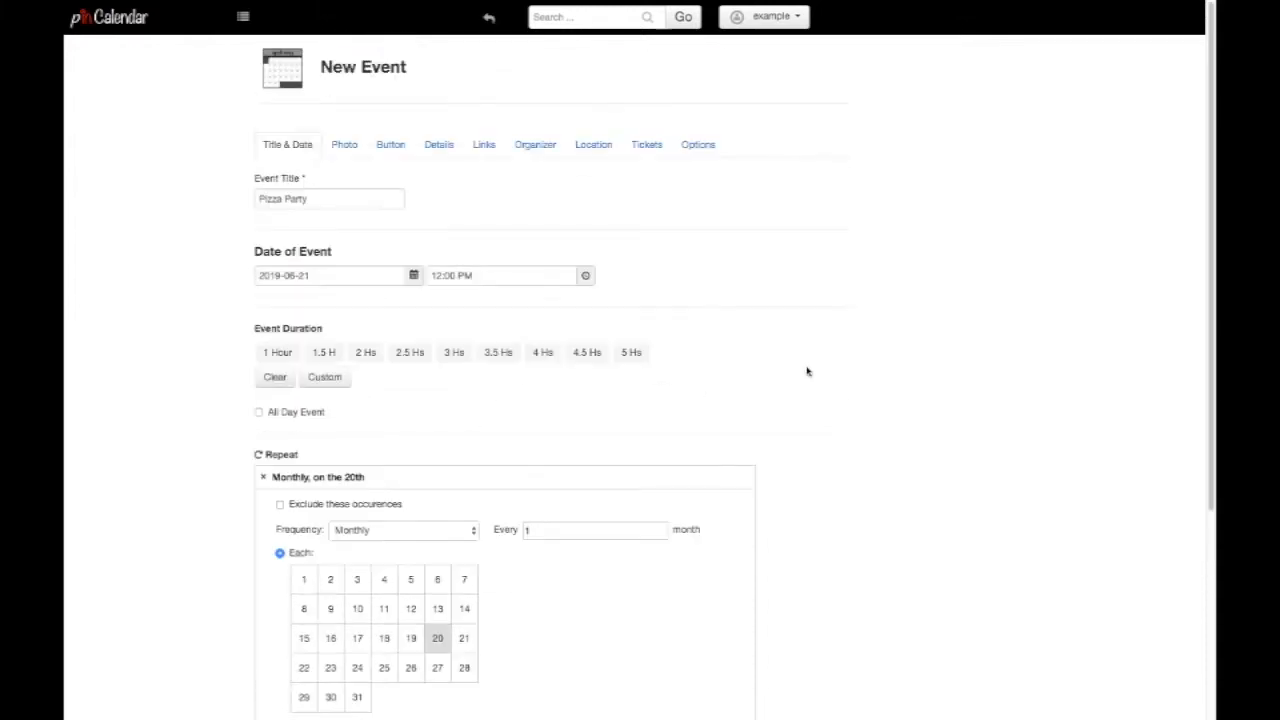
- Set the pizza picture as the event photo
{"action": "left_click", "coordinate": [357, 146]}
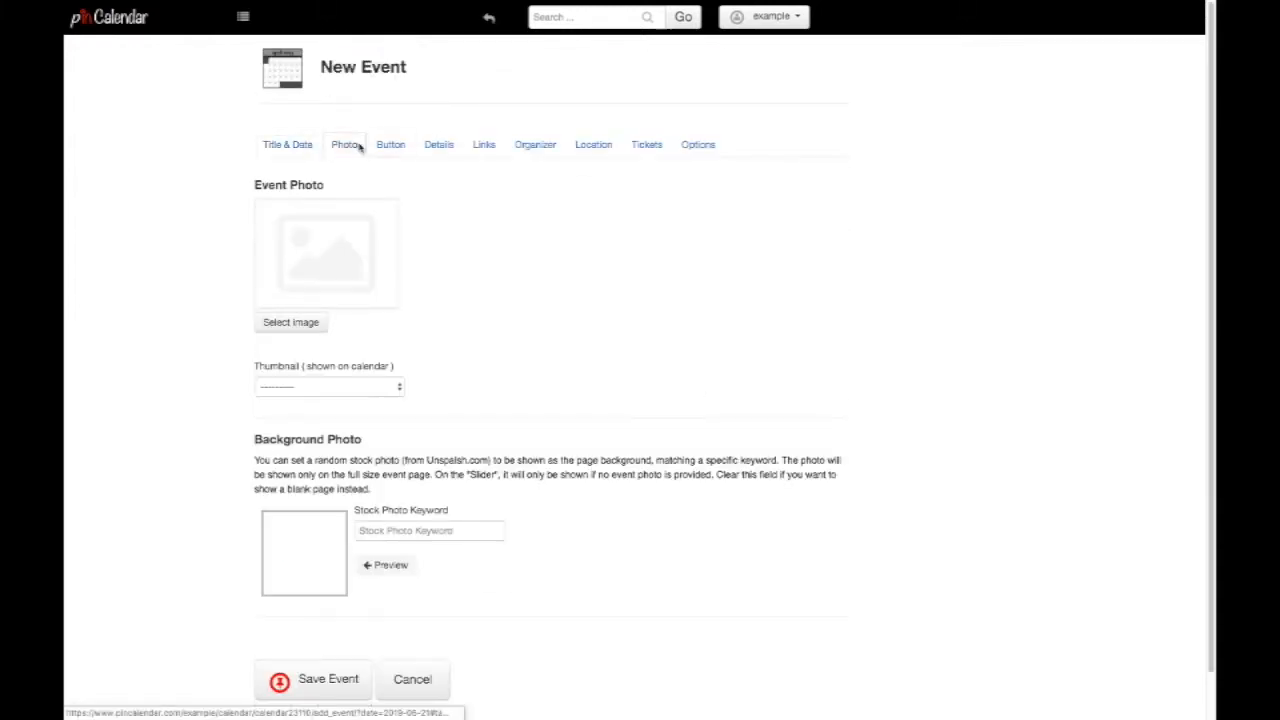
{"action": "left_click", "coordinate": [280, 328]}
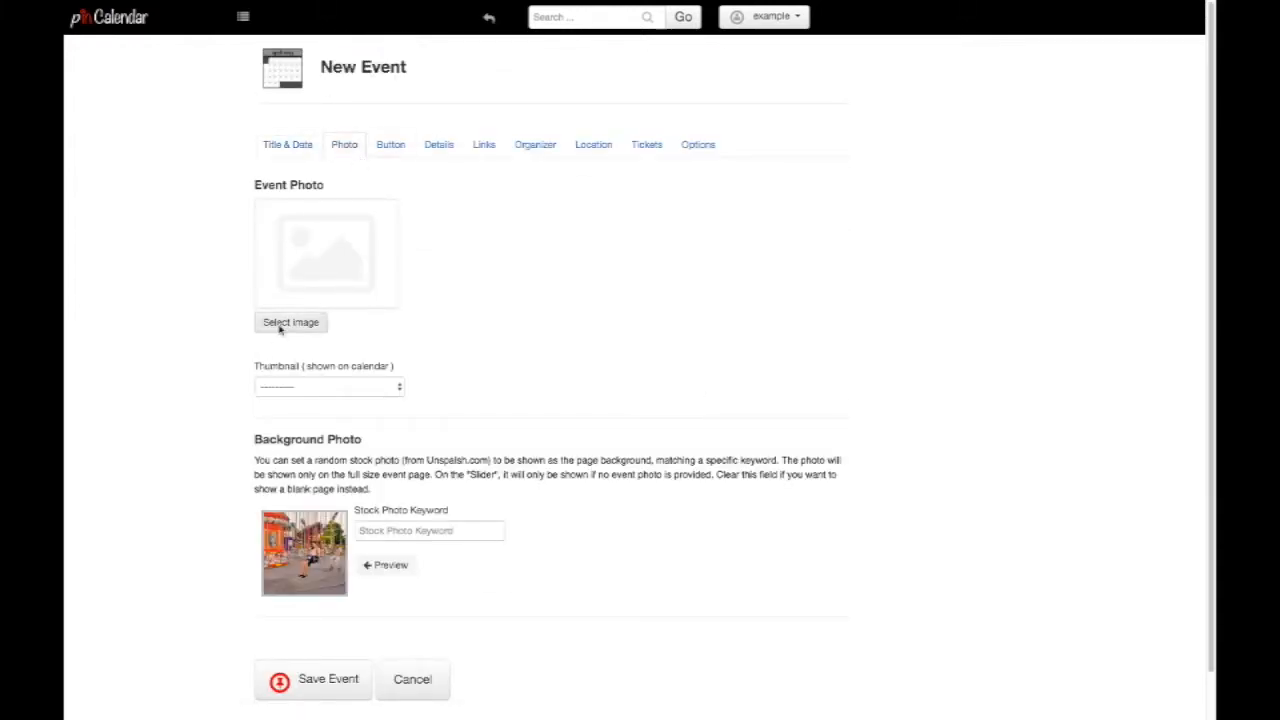
{"action": "key", "text": "Escape"}
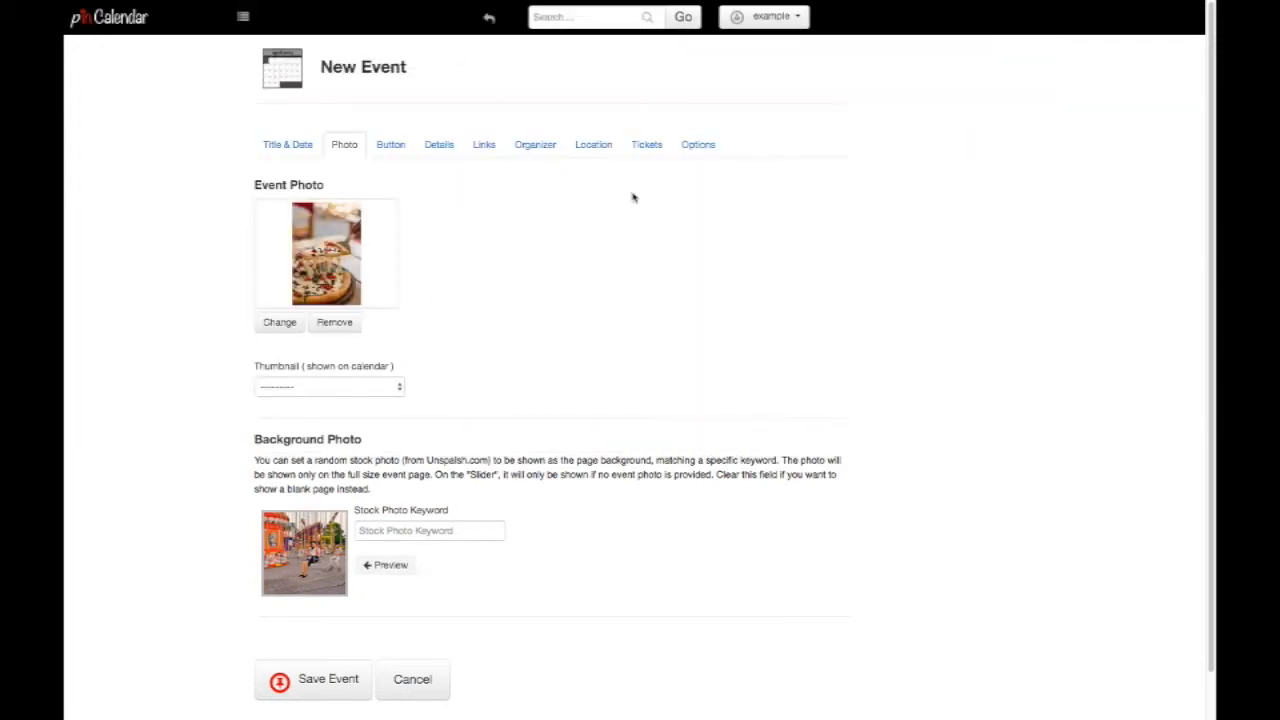
- Set the background stock photo keyword to "party" and preview the background photo
{"action": "left_click", "coordinate": [411, 528]}
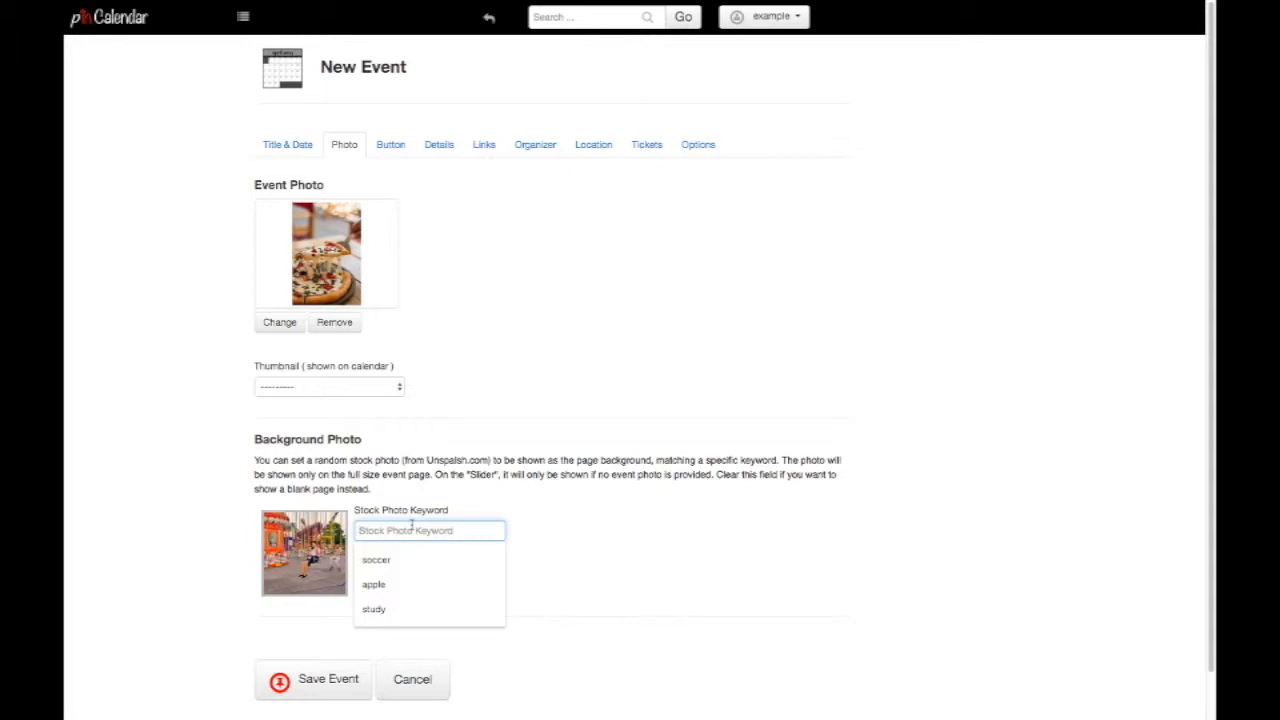
{"action": "type", "text": "party"}
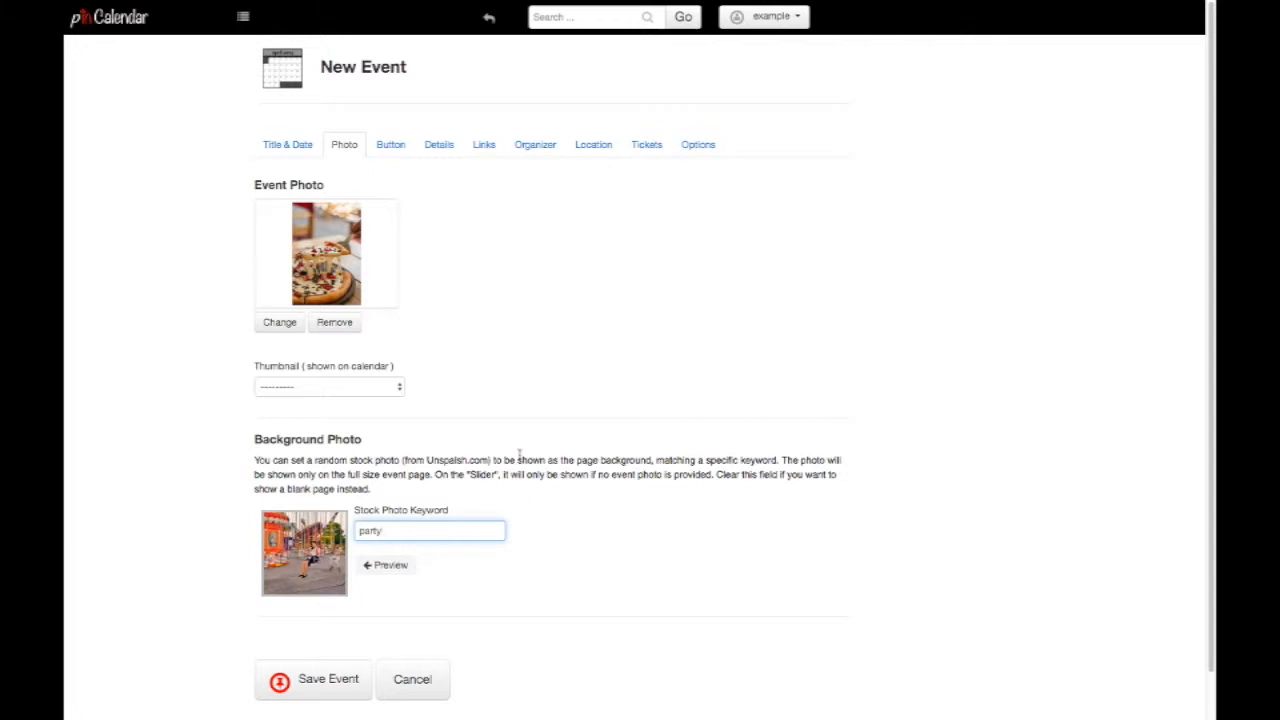
{"action": "left_click", "coordinate": [394, 567]}
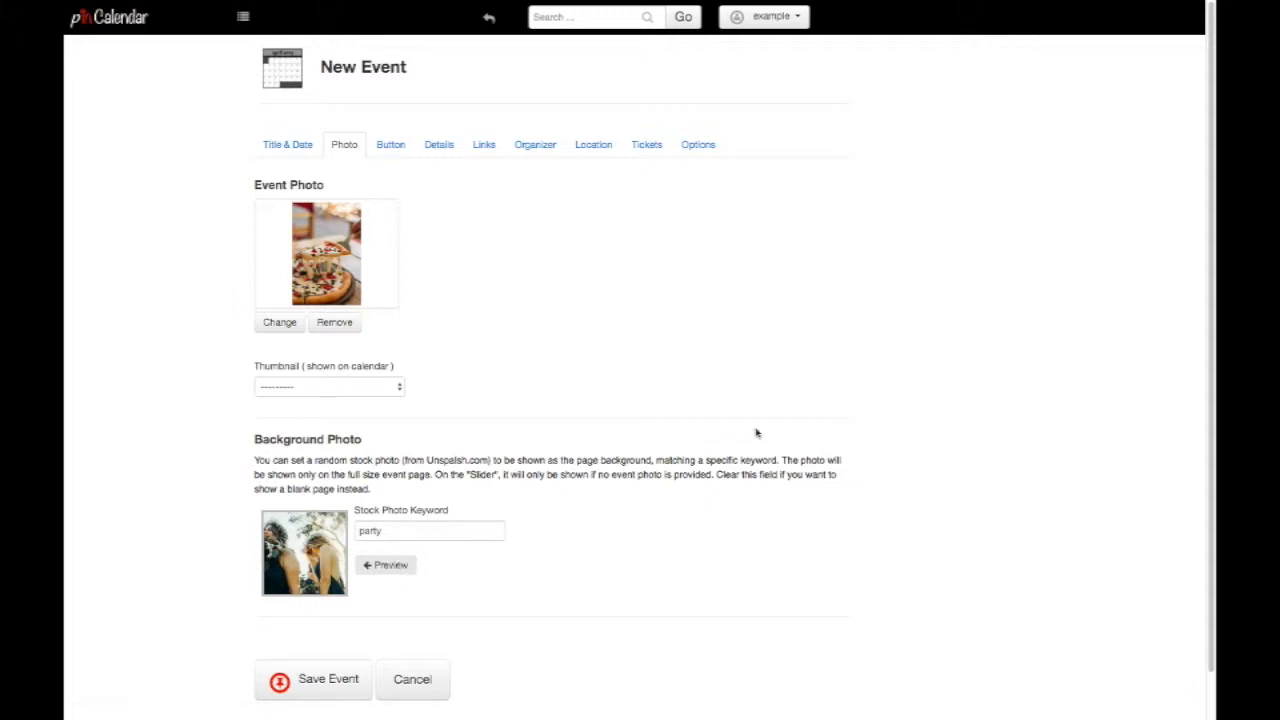
{"action": "left_click", "coordinate": [290, 146]}
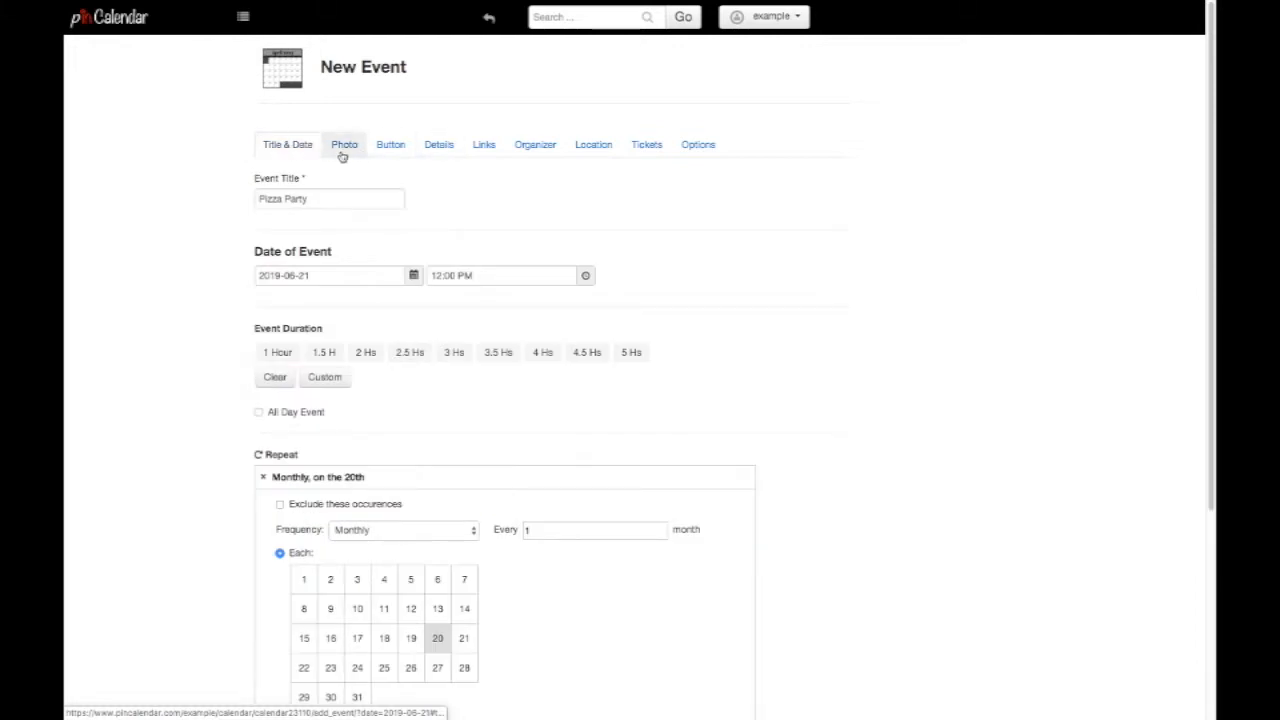
{"action": "left_click", "coordinate": [341, 153]}
{"action": "left_click", "coordinate": [390, 146]}
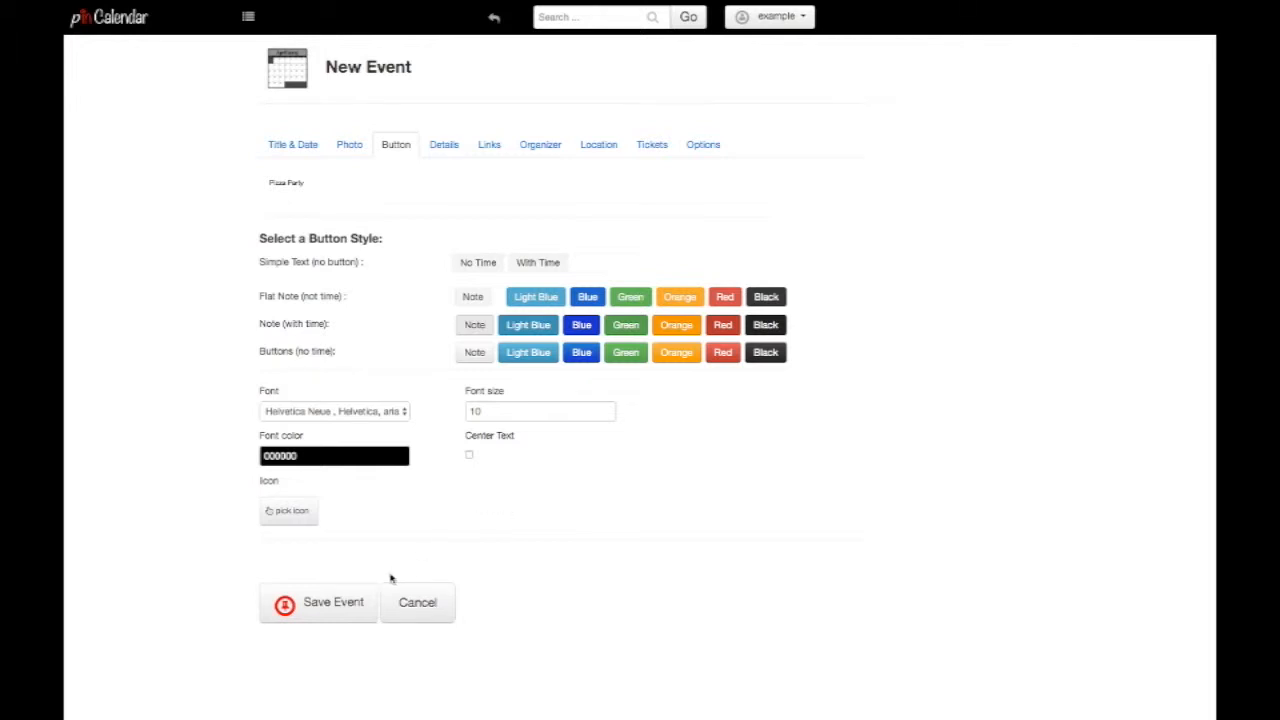
- Enter the event description "Free Piza Party. All are welcome. Bring a friend."
{"action": "left_click", "coordinate": [444, 146]}
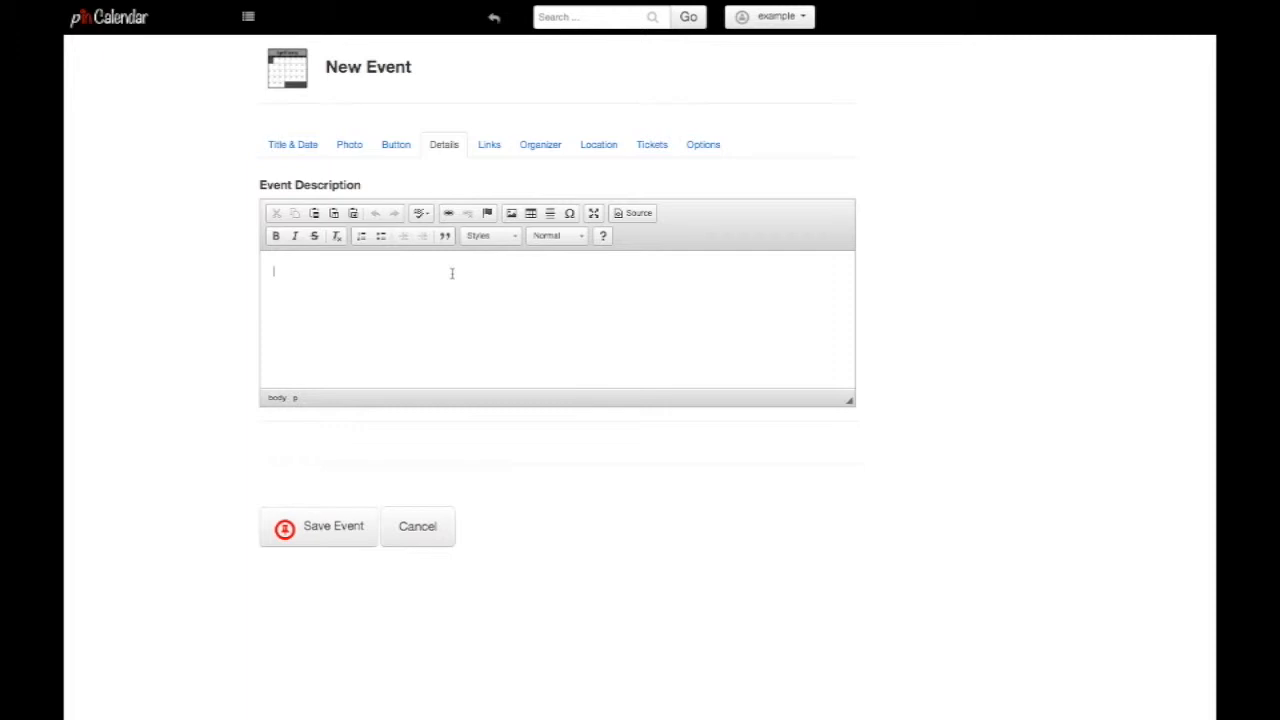
{"action": "type", "text": "Free Piza Party. All a"}
{"action": "type", "text": "re welco"}
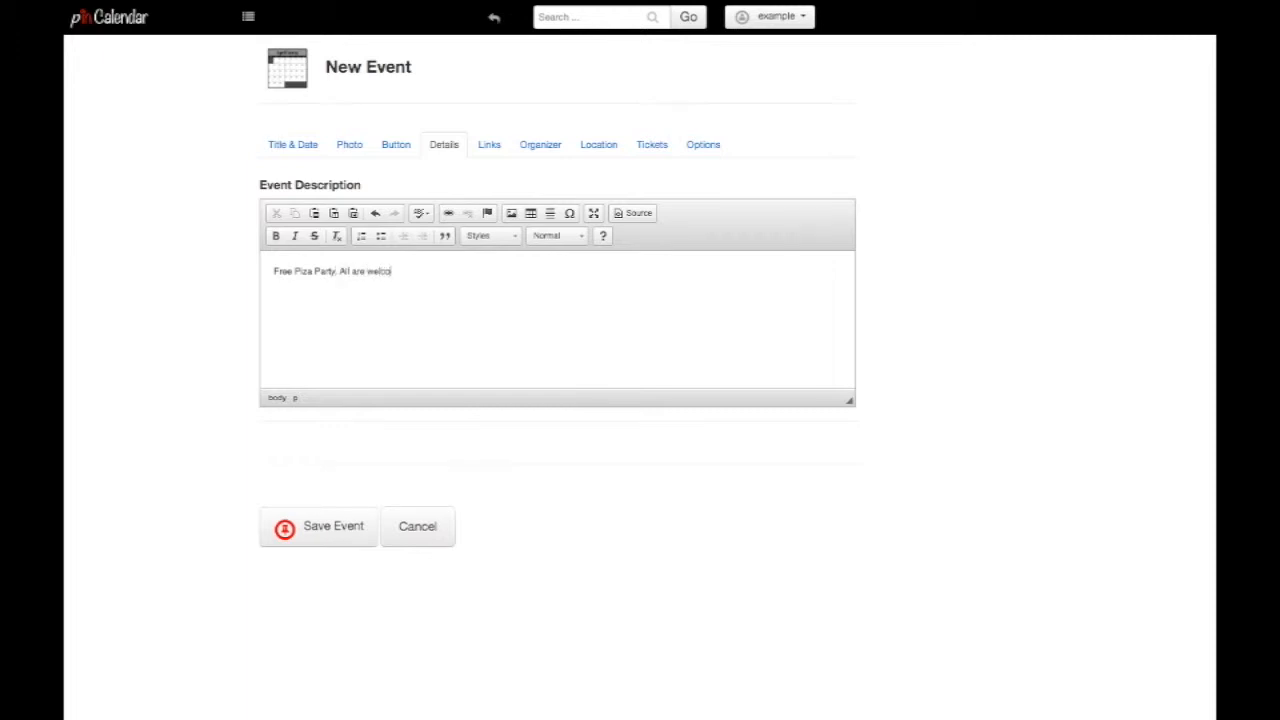
{"action": "type", "text": "me. Bring a fr"}
{"action": "type", "text": "iend."}
- Return to the event's title and date settings and save the event
{"action": "left_click", "coordinate": [290, 145]}
{"action": "scroll", "coordinate": [815, 572], "scroll_direction": "down", "scroll_amount": 3}
{"action": "left_click", "coordinate": [312, 629]}
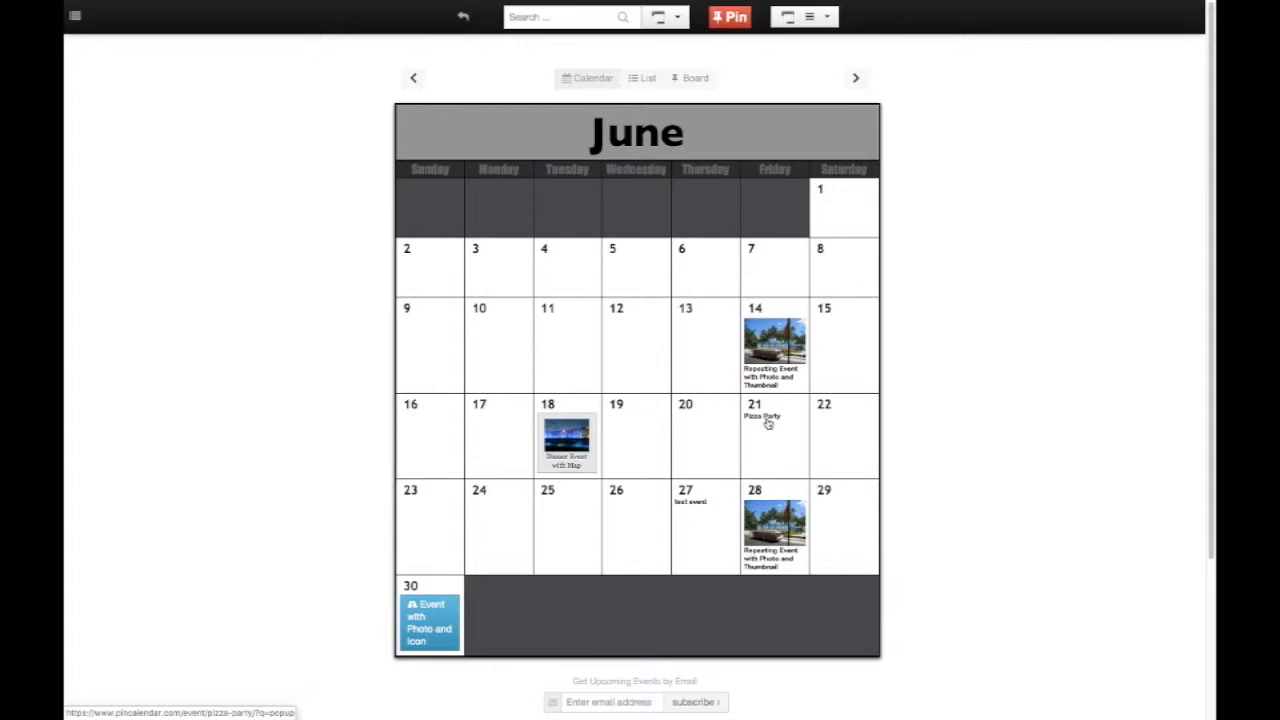
- Open the Pizza Party event on June 21 in the calendar and view its photo and description
{"action": "left_click", "coordinate": [768, 423]}
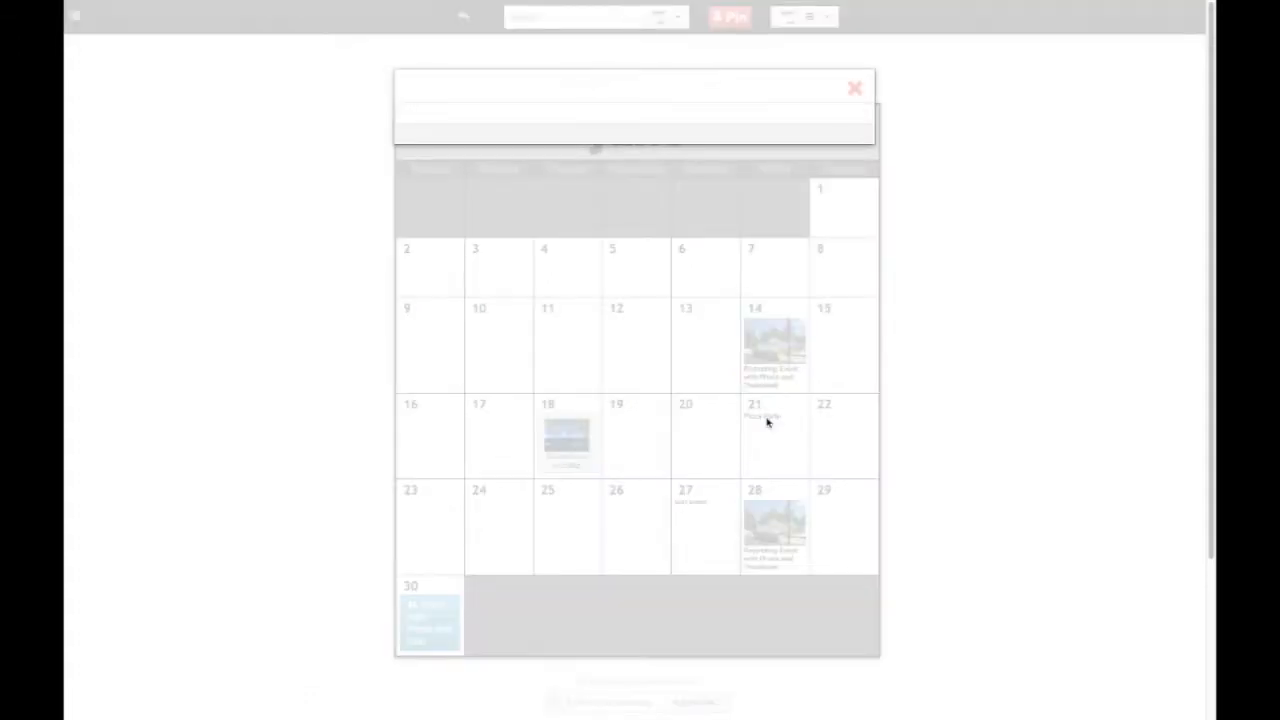
{"action": "scroll", "coordinate": [763, 423], "scroll_direction": "down", "scroll_amount": 2}
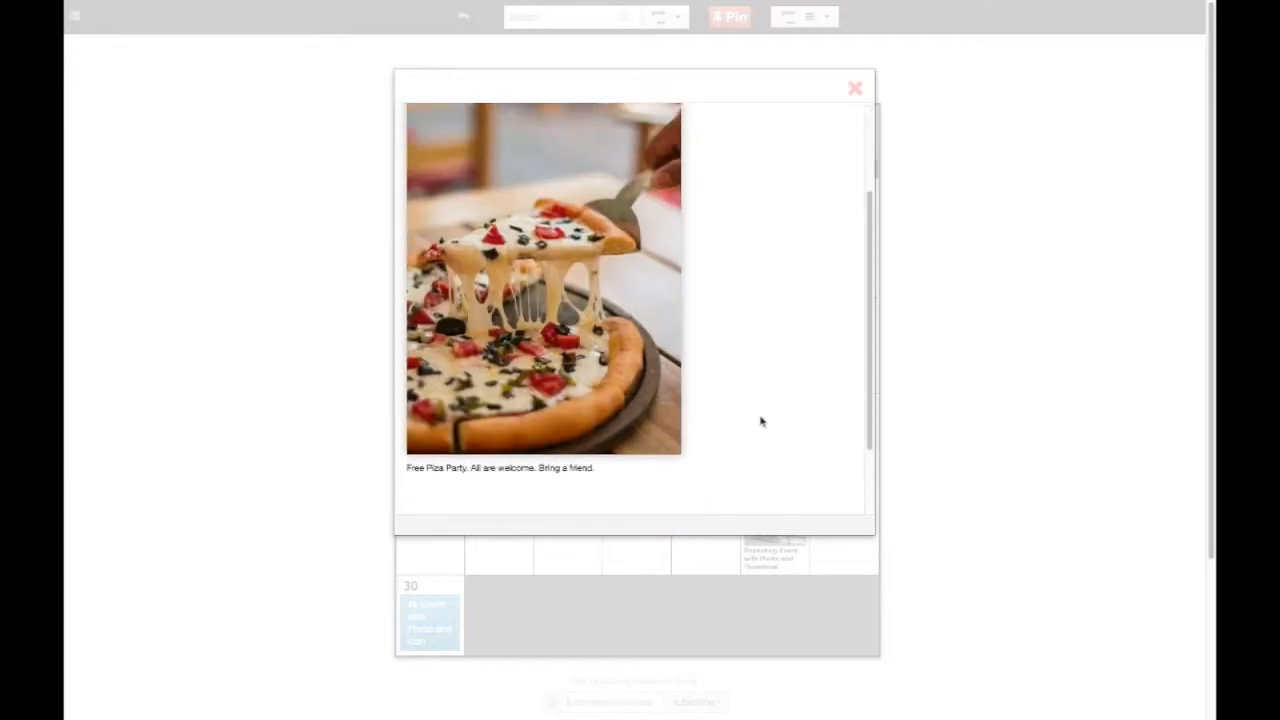
{"action": "scroll", "coordinate": [760, 422], "scroll_direction": "down", "scroll_amount": 3}
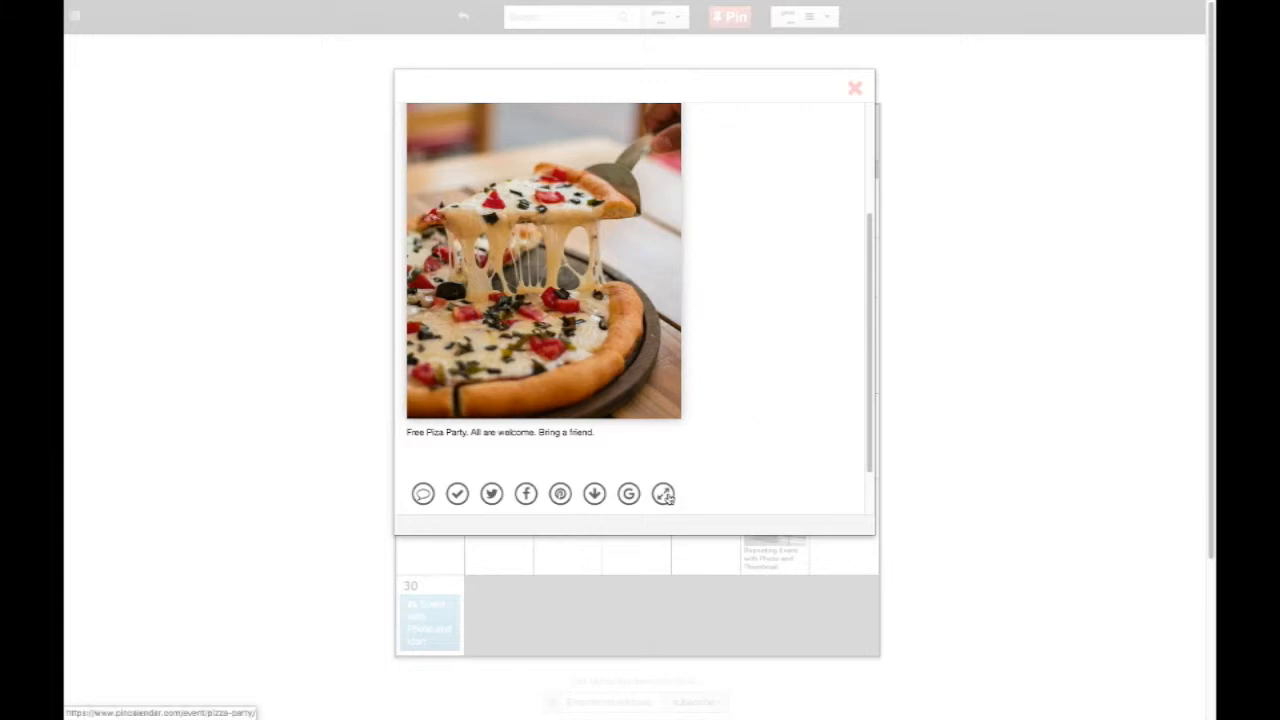
- Open the Pizza Party event as a full-size page and examine its background, photo and description
{"action": "left_click", "coordinate": [663, 493]}
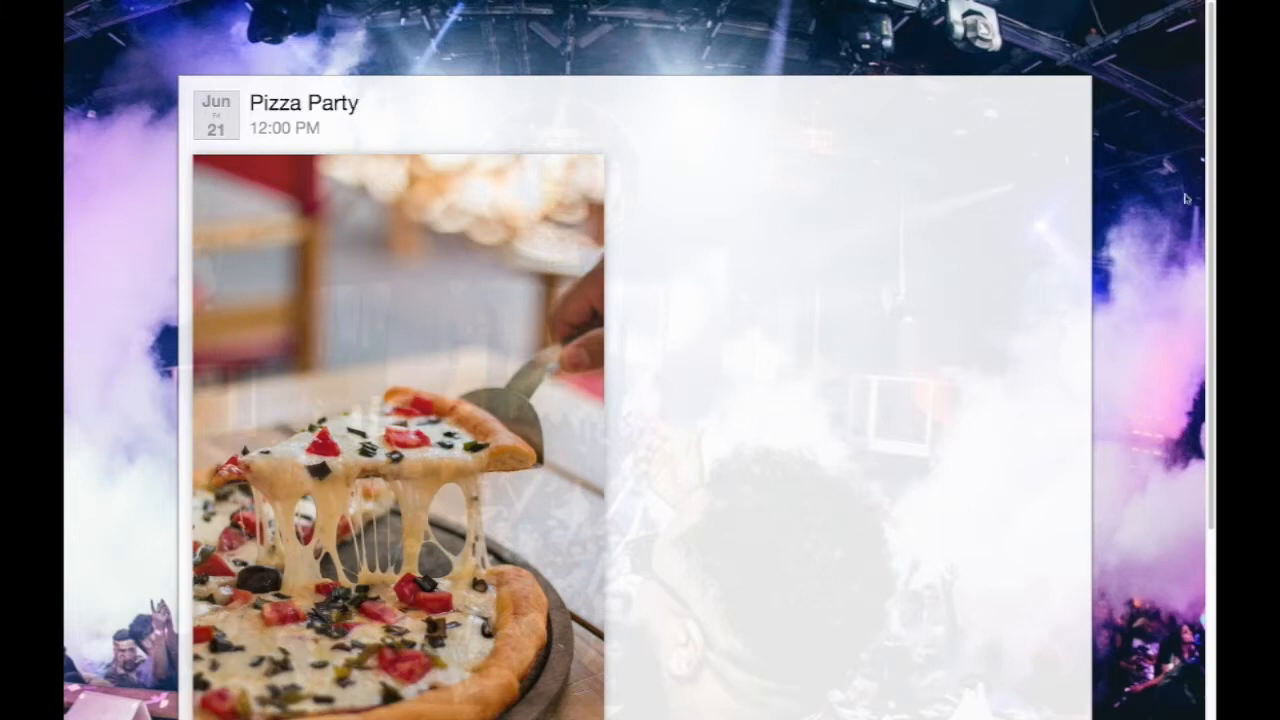
{"action": "scroll", "coordinate": [977, 356], "scroll_direction": "down", "scroll_amount": 3}
{"action": "scroll", "coordinate": [977, 356], "scroll_direction": "down", "scroll_amount": 2}
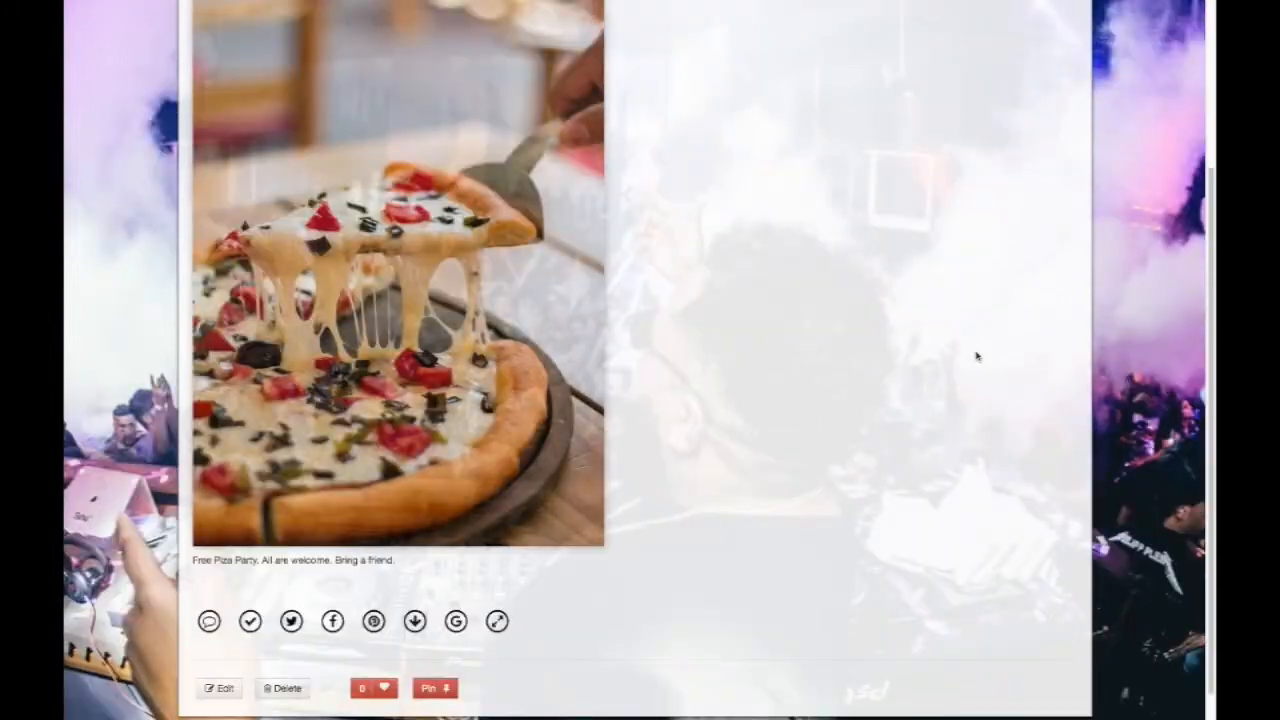
{"action": "scroll", "coordinate": [1135, 245], "scroll_direction": "up", "scroll_amount": 1}
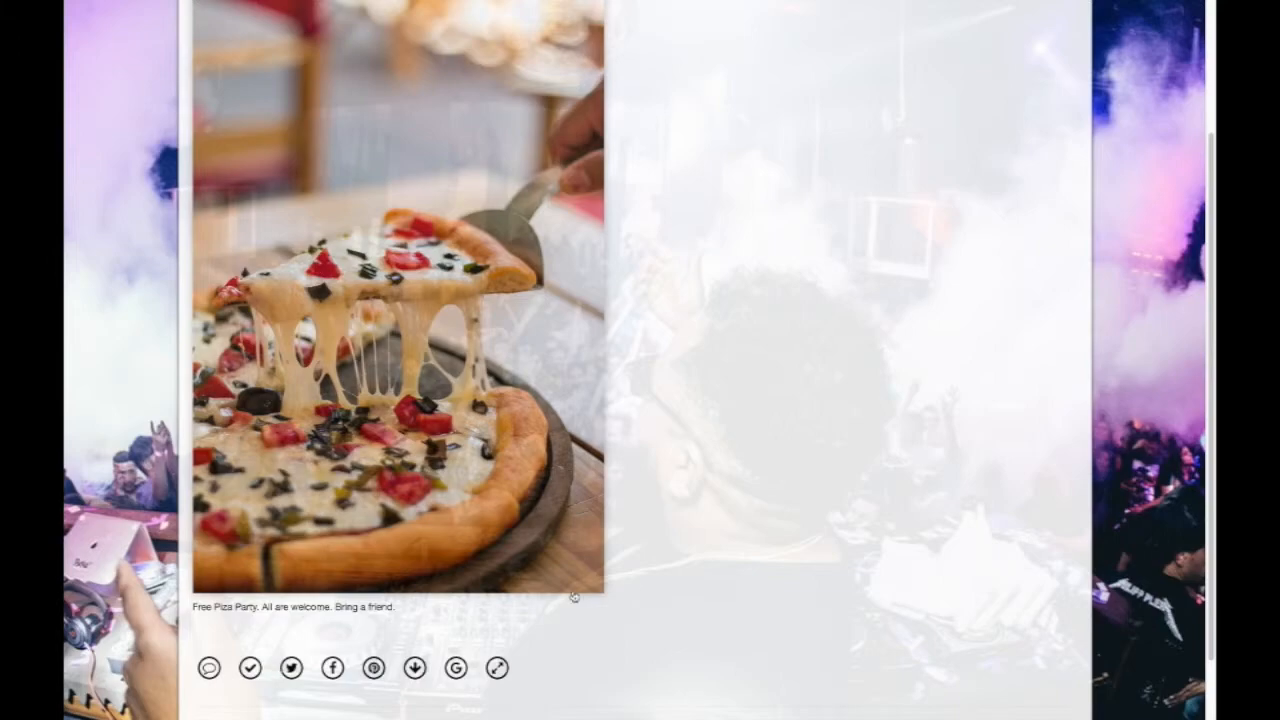
- Edit the Pizza Party event to show a Rounded thumbnail on the calendar
{"action": "scroll", "coordinate": [637, 587], "scroll_direction": "down", "scroll_amount": 2}
{"action": "left_click", "coordinate": [205, 657]}
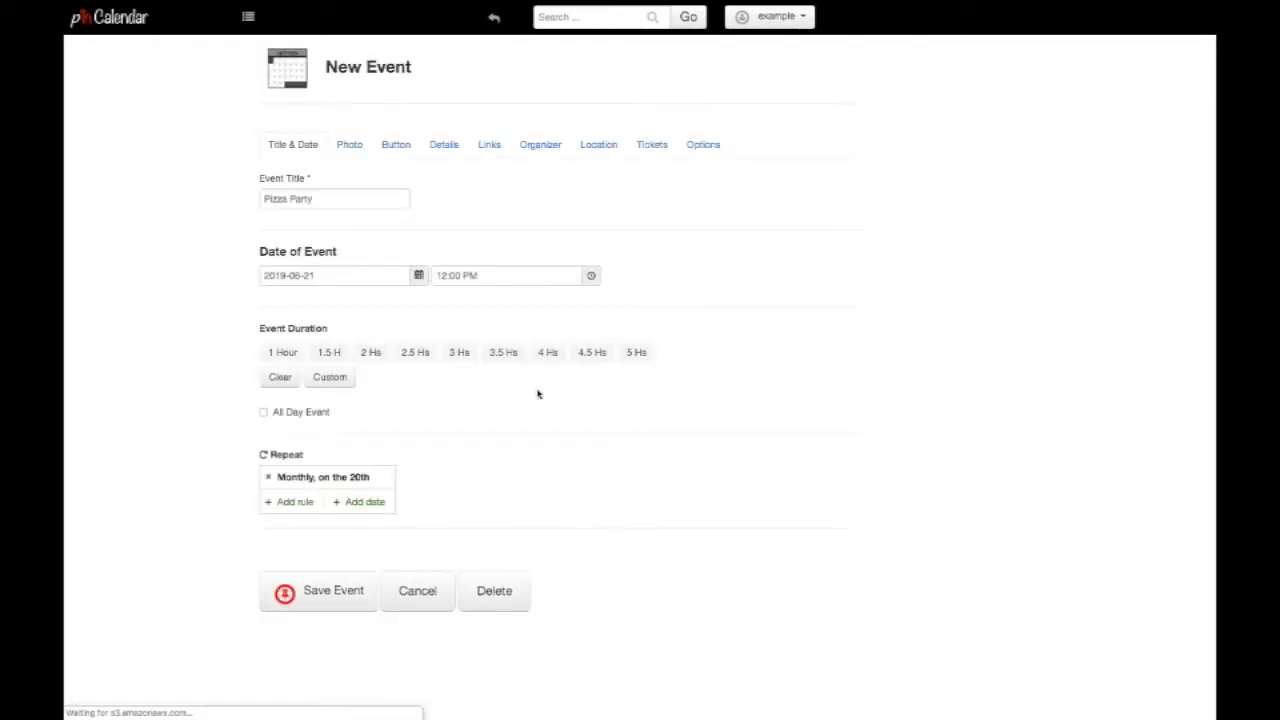
{"action": "left_click", "coordinate": [357, 146]}
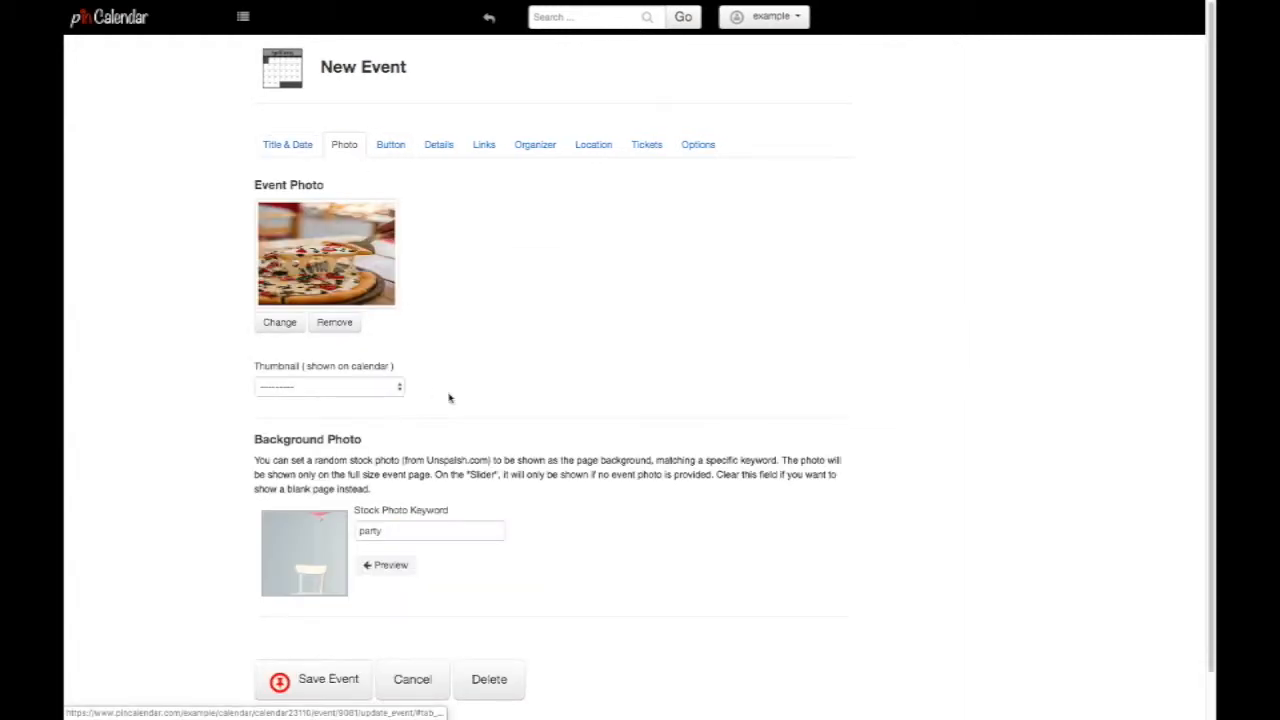
{"action": "left_click", "coordinate": [313, 387]}
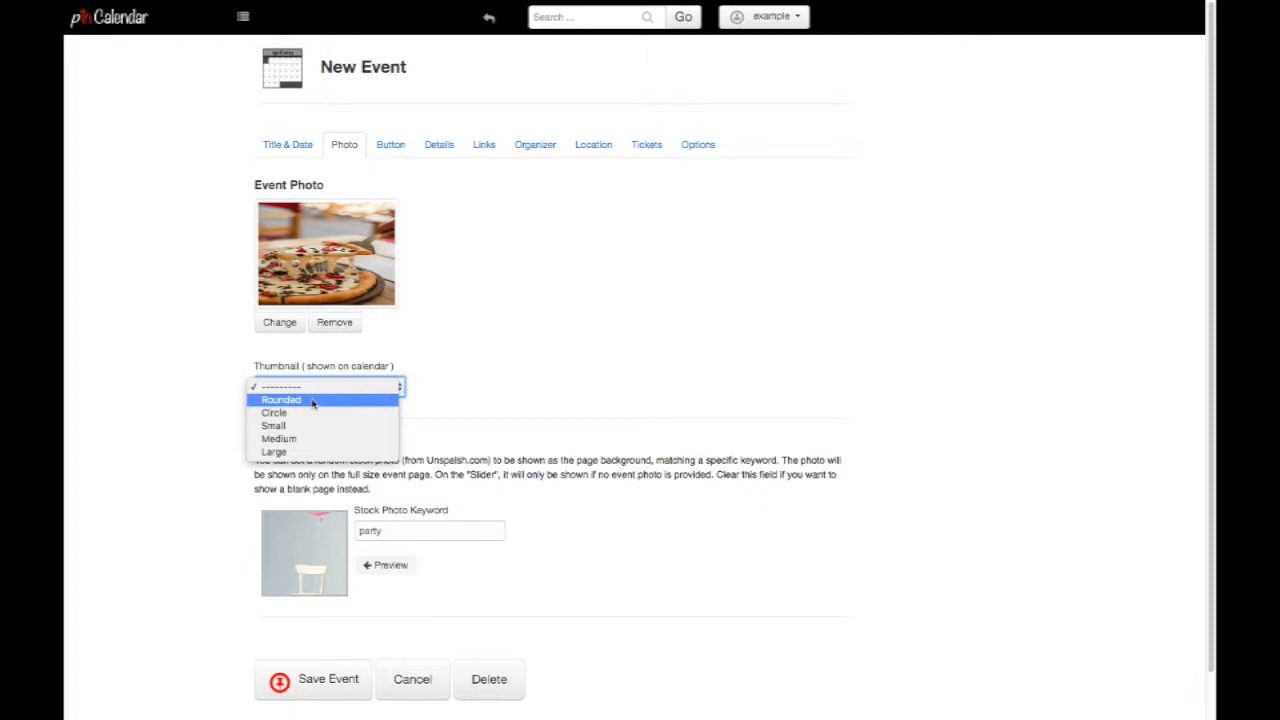
{"action": "left_click", "coordinate": [313, 401]}
{"action": "left_click", "coordinate": [375, 388]}
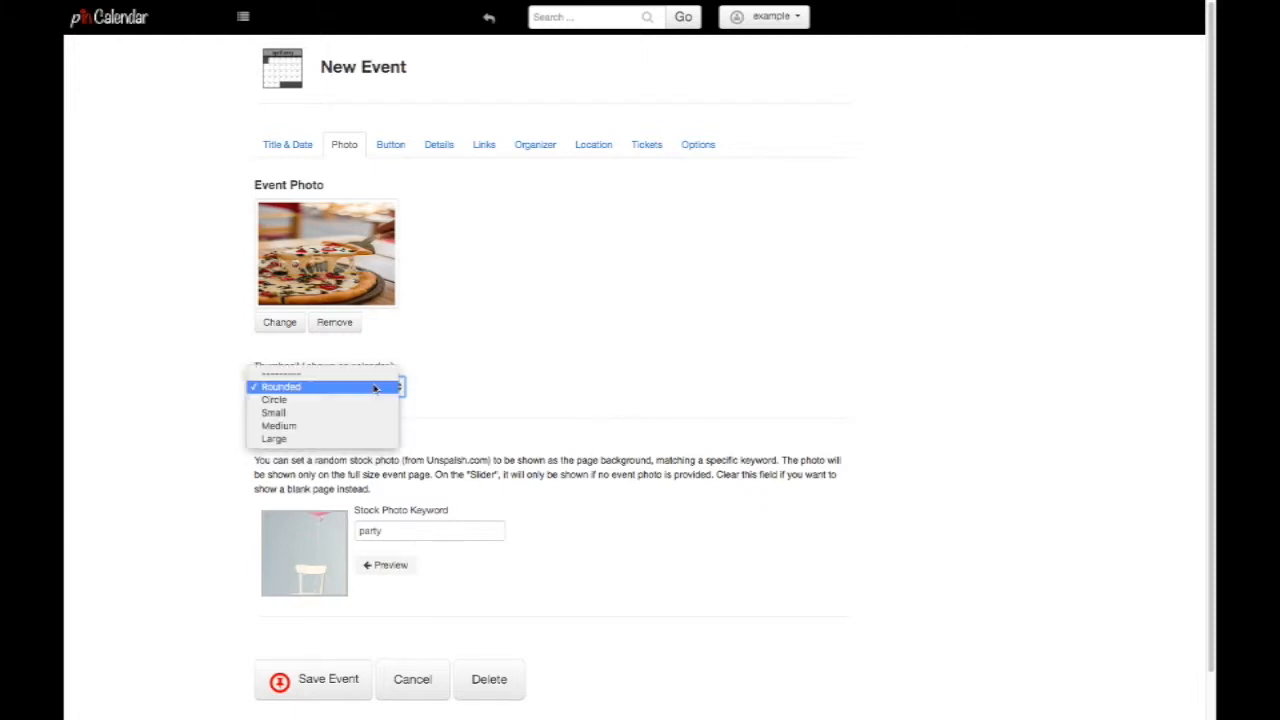
{"action": "left_click", "coordinate": [368, 387]}
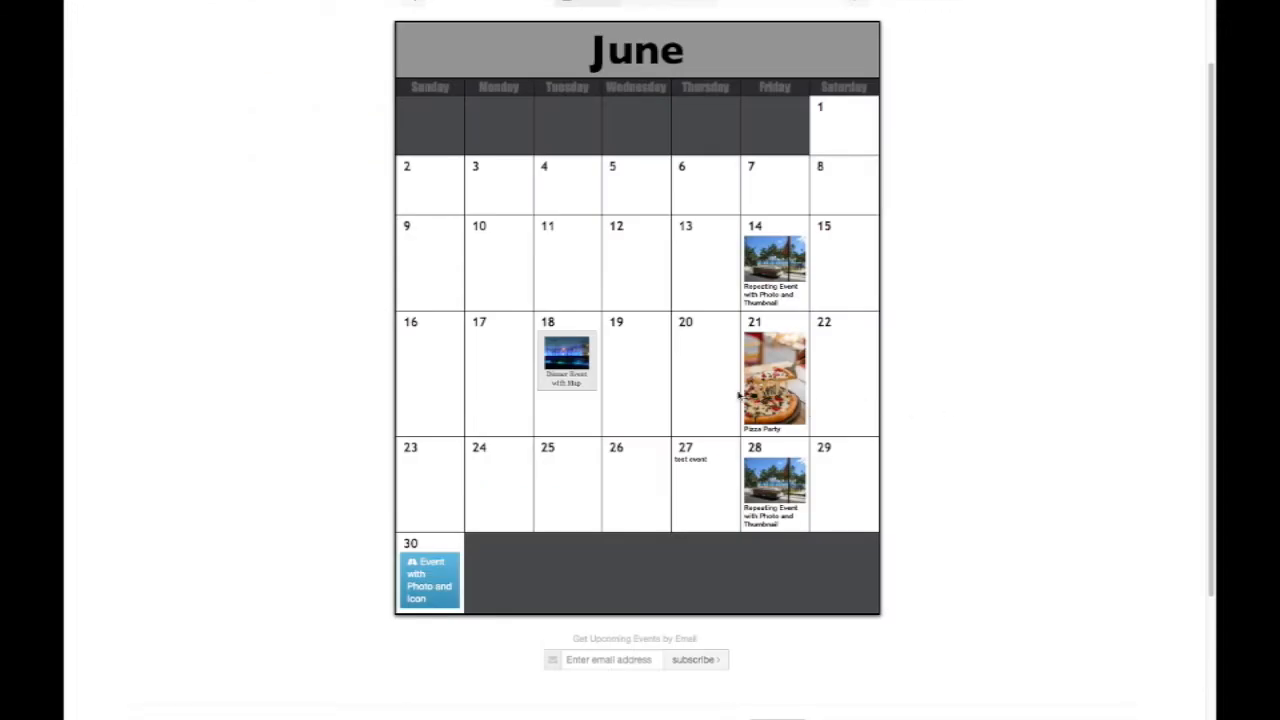
- Open the Pizza Party event from its calendar thumbnail, look through its details, and close it
{"action": "left_click", "coordinate": [757, 397]}
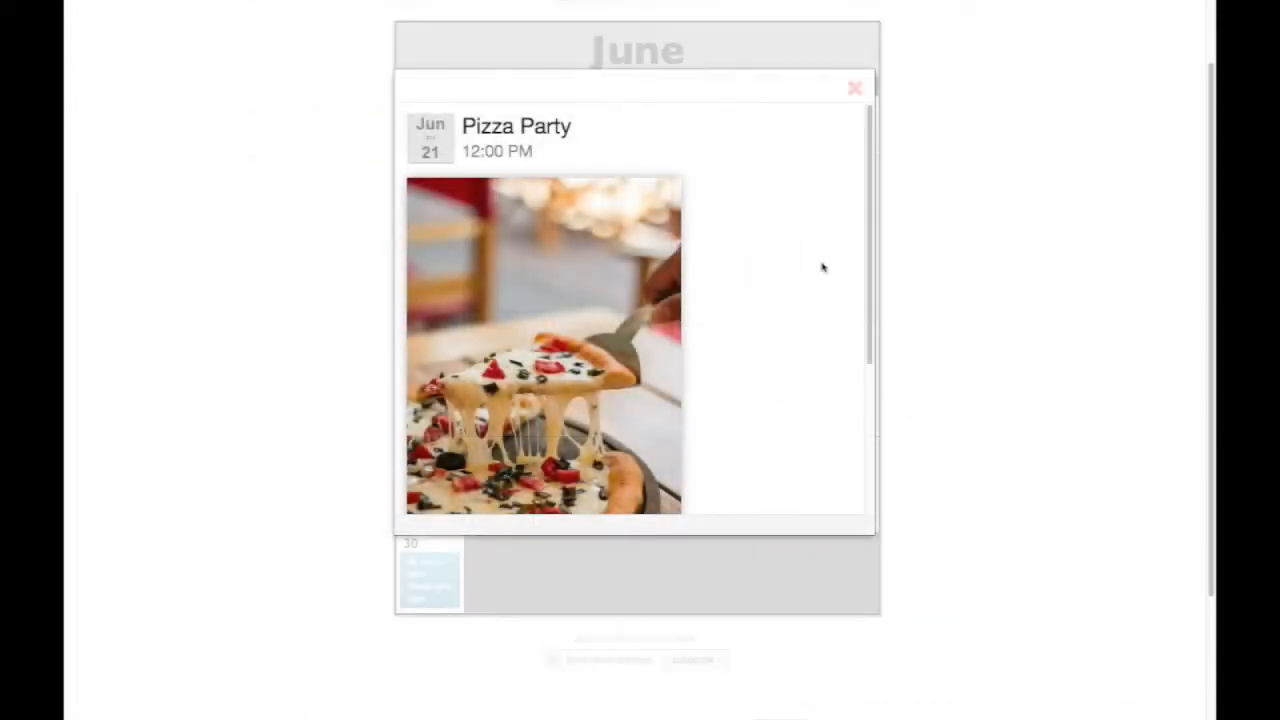
{"action": "scroll", "coordinate": [820, 266], "scroll_direction": "down", "scroll_amount": 3}
{"action": "scroll", "coordinate": [820, 266], "scroll_direction": "up", "scroll_amount": 3}
{"action": "left_click", "coordinate": [854, 92]}
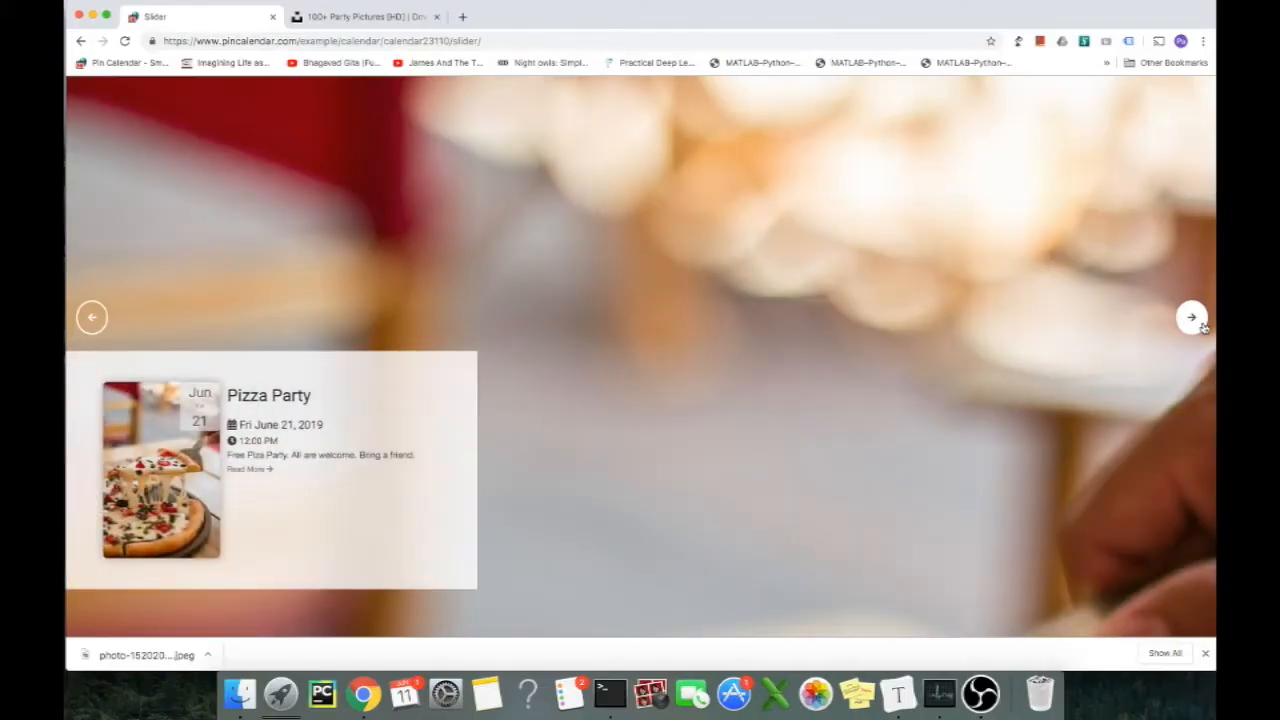
- Open the Pizza Party event from the slider and look through its full-size page
{"action": "left_click", "coordinate": [148, 466]}
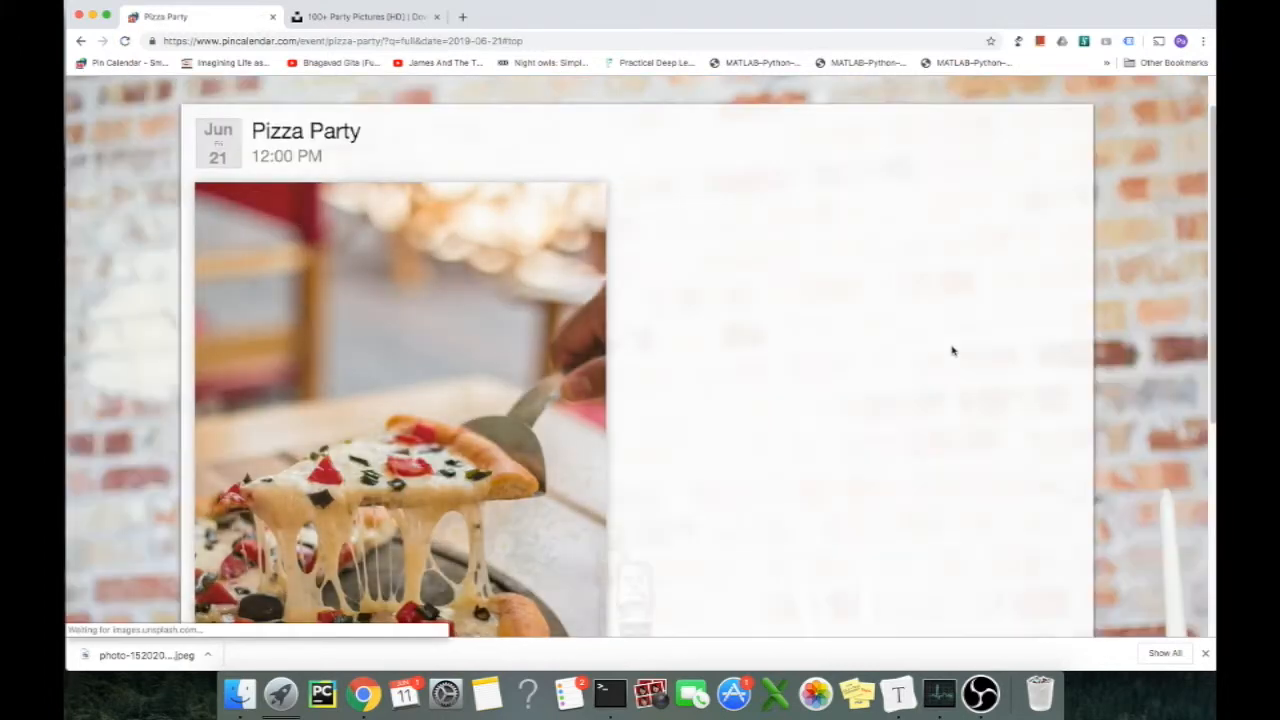
{"action": "scroll", "coordinate": [955, 351], "scroll_direction": "down", "scroll_amount": 3}
{"action": "scroll", "coordinate": [950, 351], "scroll_direction": "down", "scroll_amount": 2}
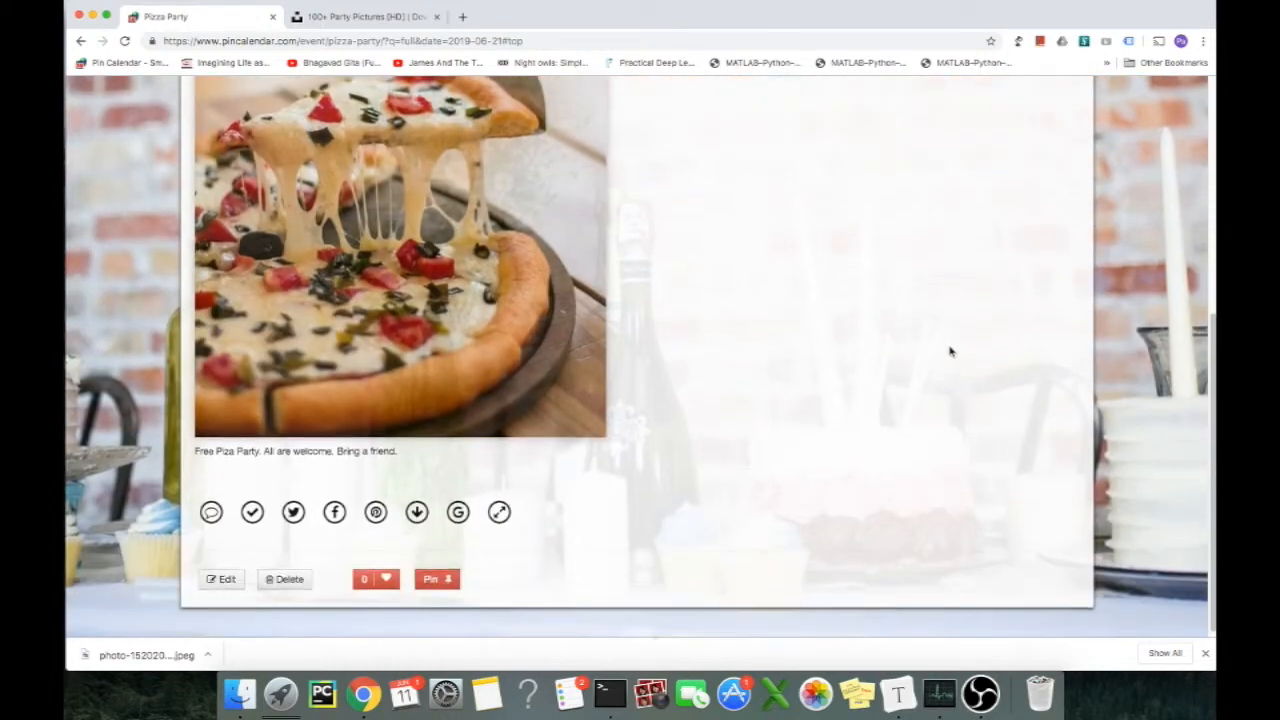
- Look over the full-size Pizza Party page from its title to its description and return to the slider
{"action": "scroll", "coordinate": [950, 351], "scroll_direction": "up", "scroll_amount": 5}
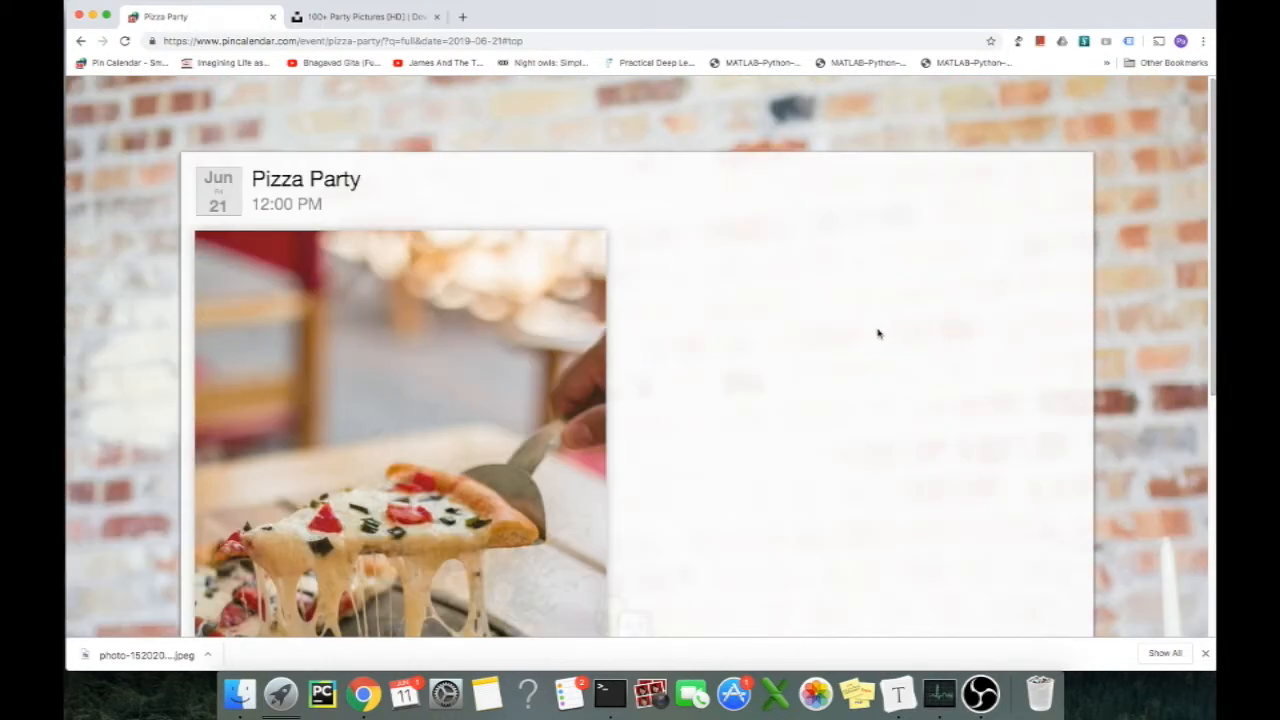
{"action": "scroll", "coordinate": [877, 331], "scroll_direction": "down", "scroll_amount": 5}
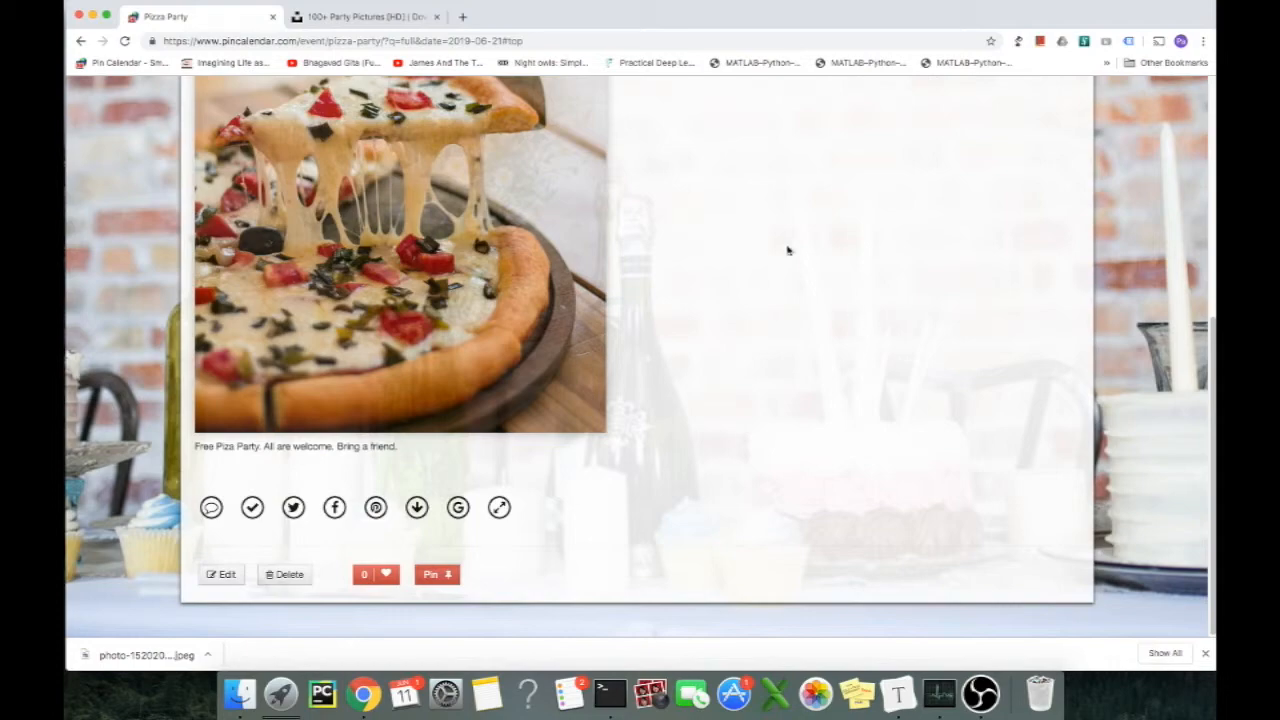
{"action": "left_click", "coordinate": [82, 42]}
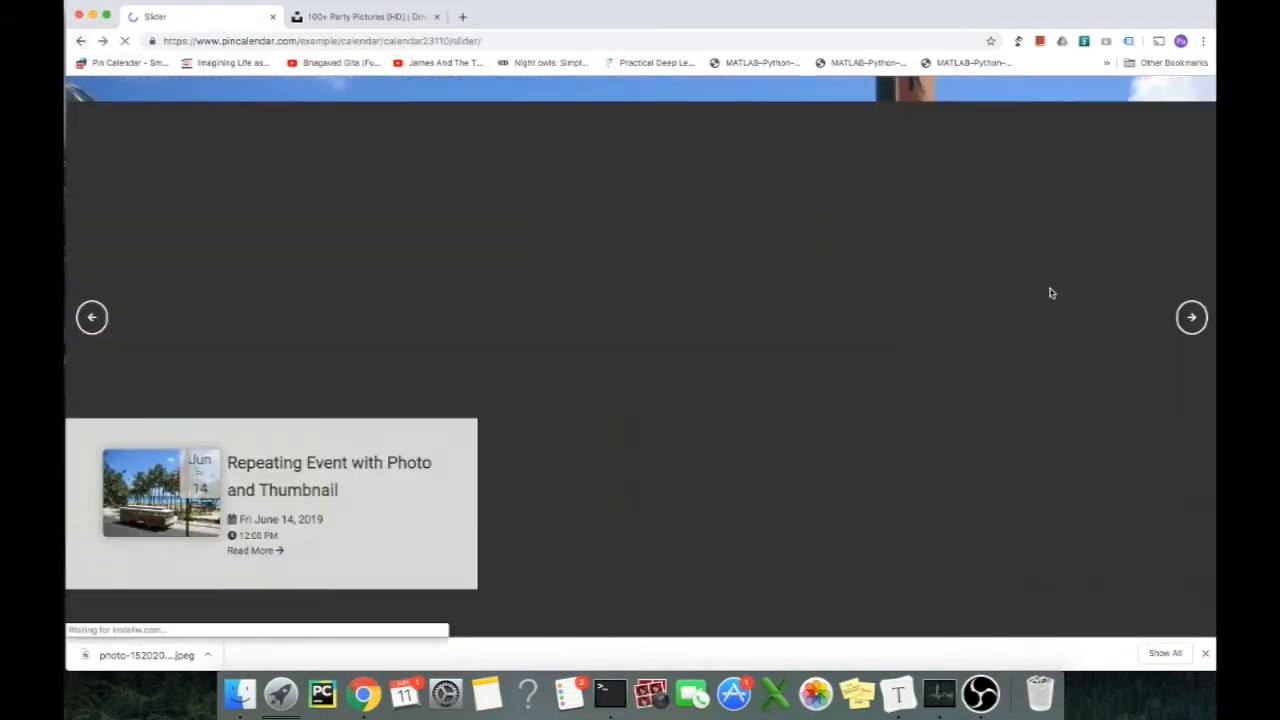
- Browse forward through the slider's upcoming events, reload it, and step through the slides again past Pizza Party
{"action": "left_click", "coordinate": [1186, 320]}
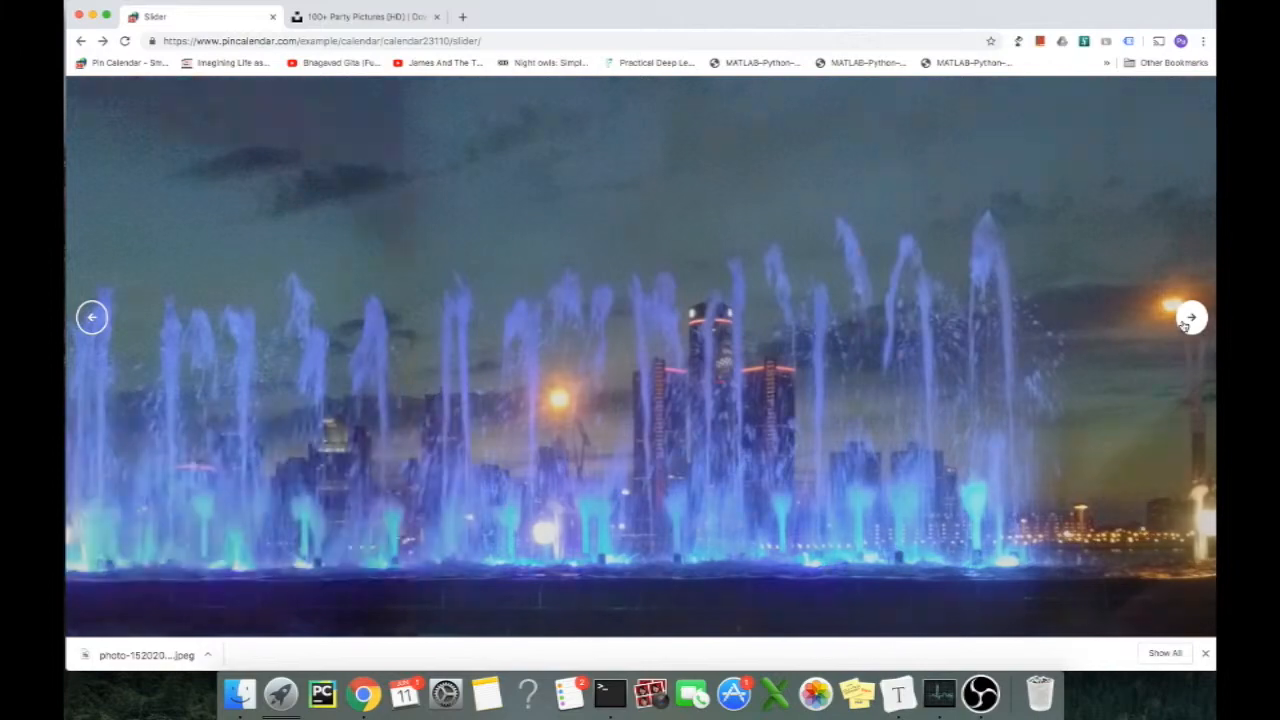
{"action": "left_click", "coordinate": [1186, 320]}
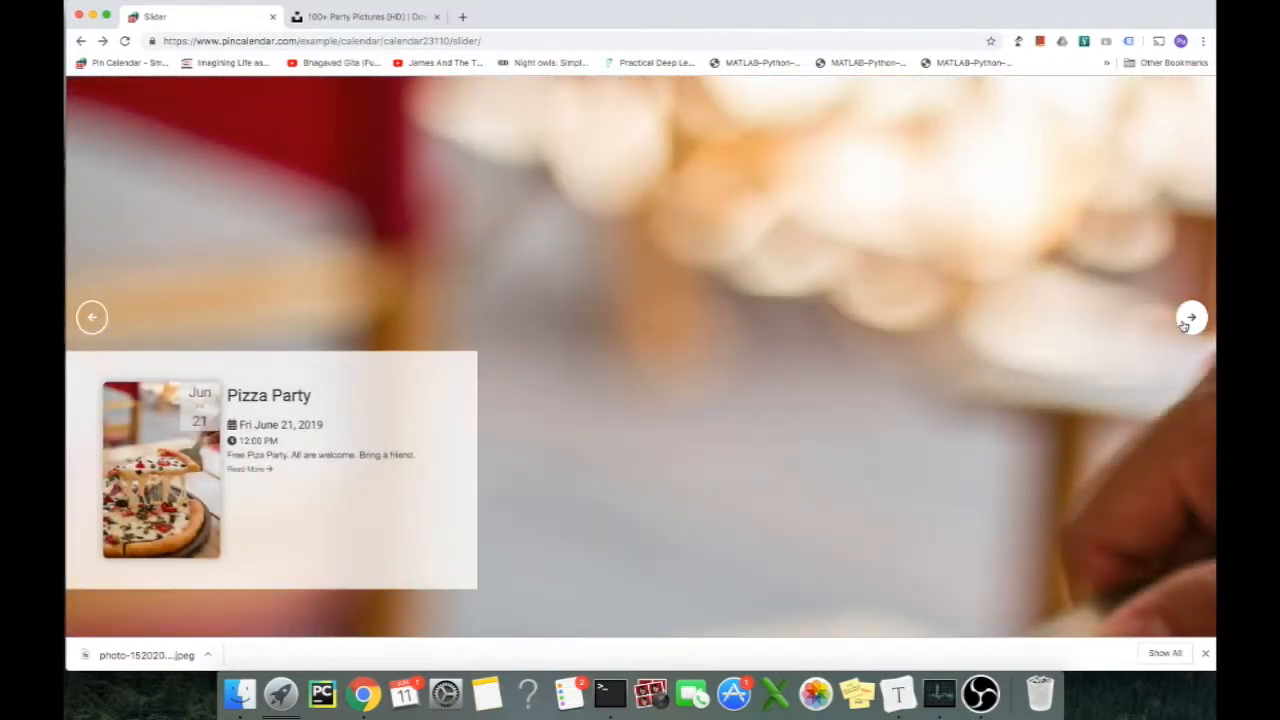
{"action": "left_click", "coordinate": [125, 41]}
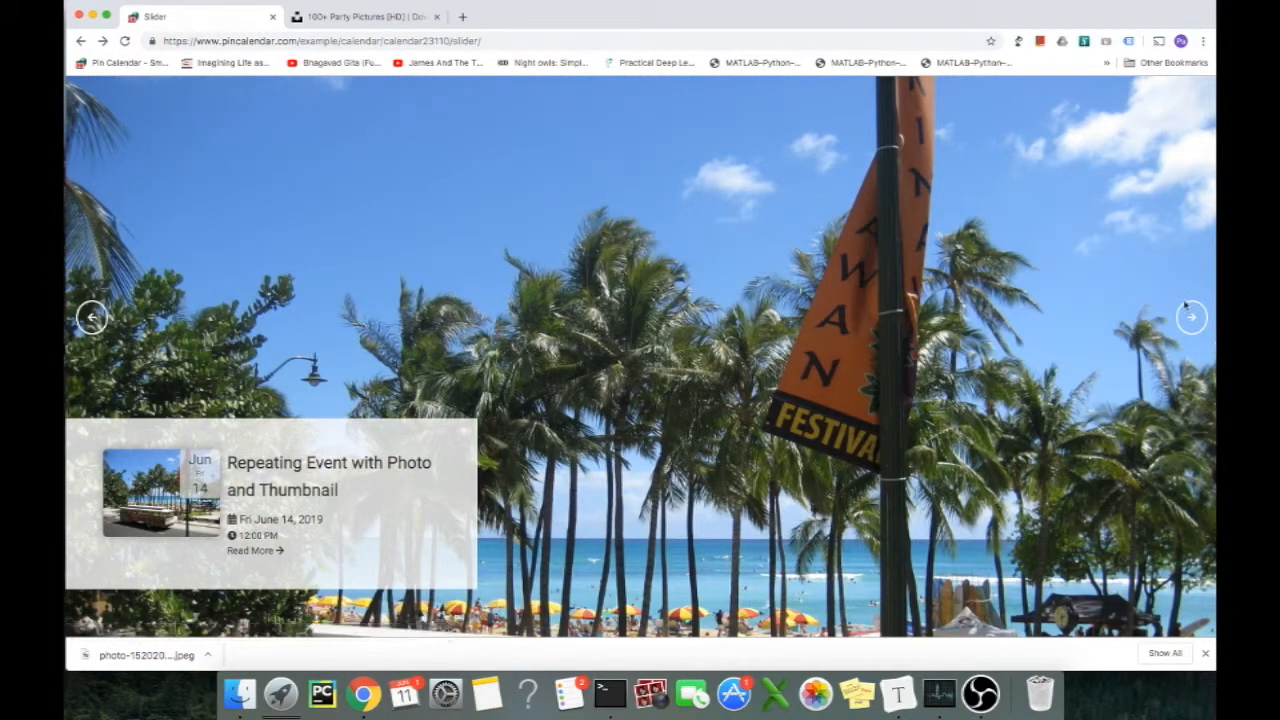
{"action": "left_click", "coordinate": [1192, 318]}
{"action": "left_click", "coordinate": [1192, 319]}
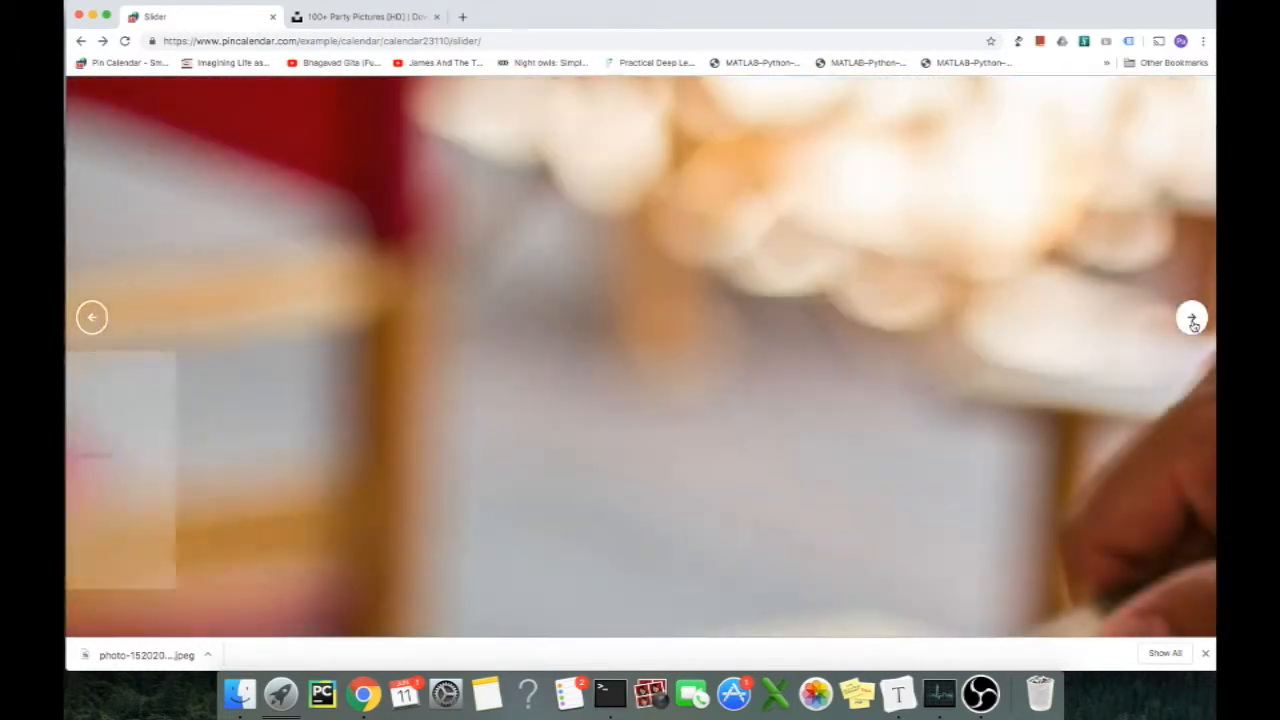
{"action": "left_click", "coordinate": [1192, 320]}
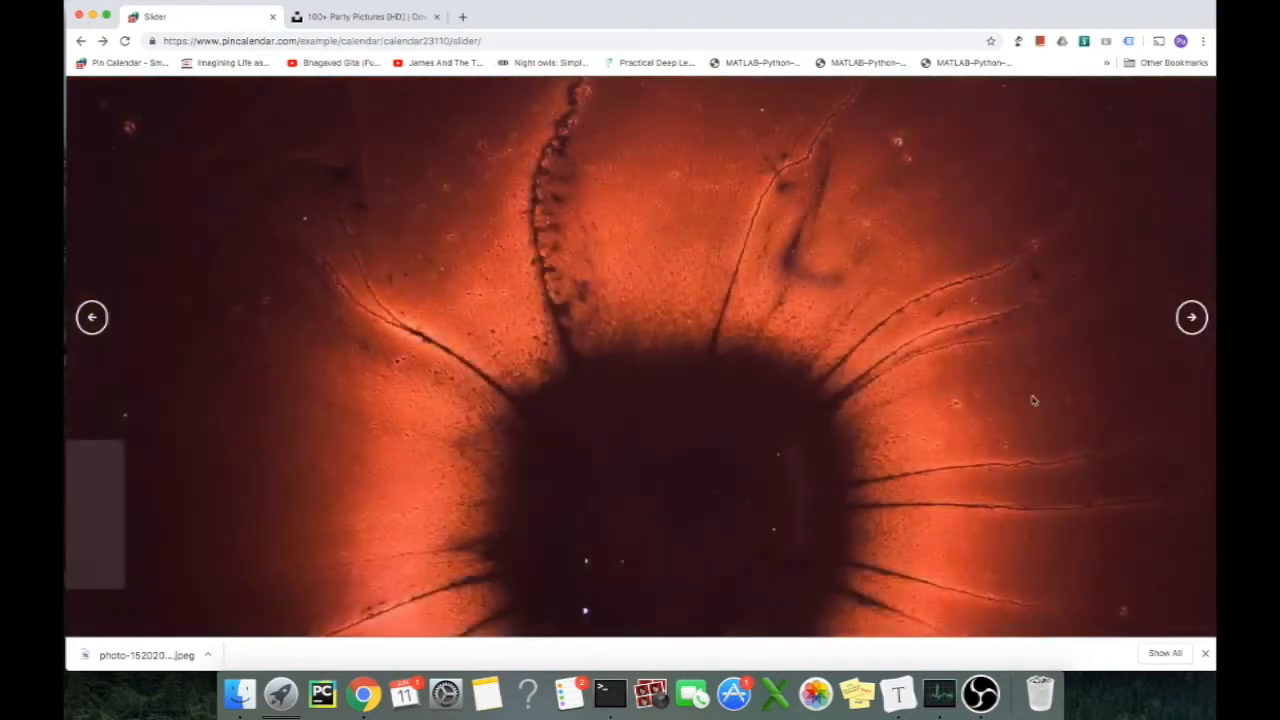
{"action": "left_click", "coordinate": [1192, 318]}
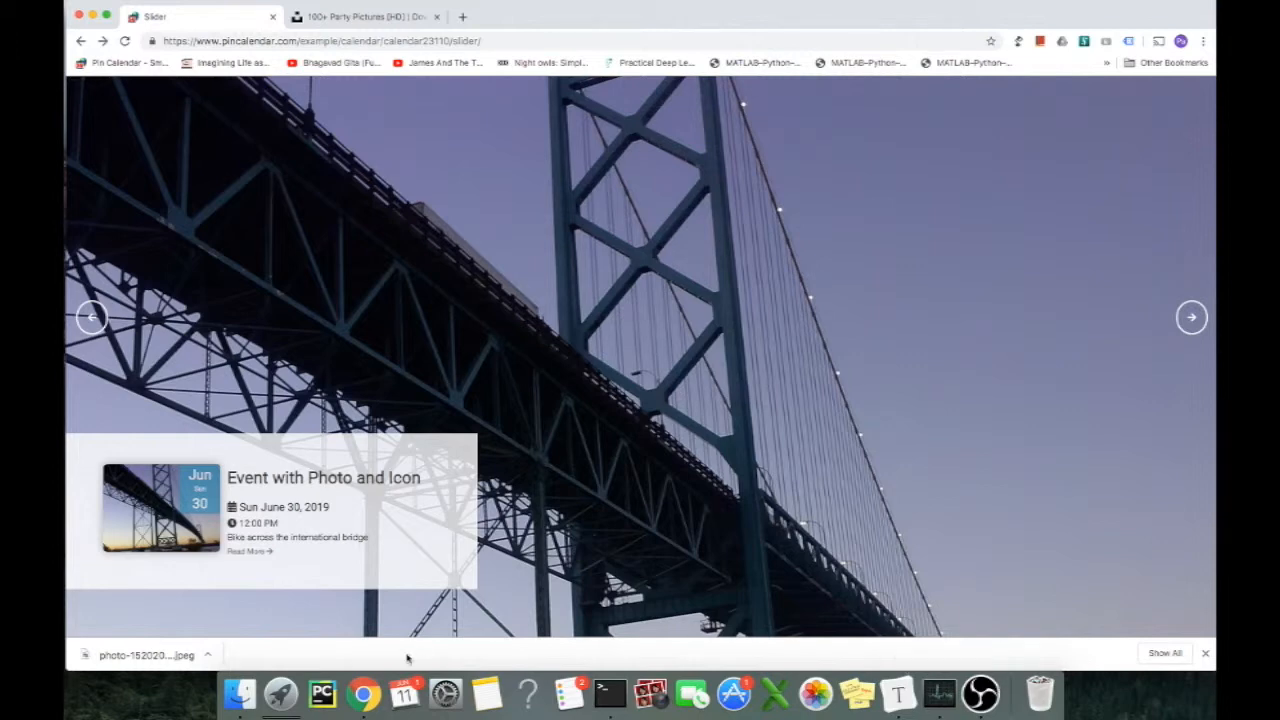
- Return to the June calendar and look over its events and the options below the month grid
{"action": "key", "text": "super+Right"}
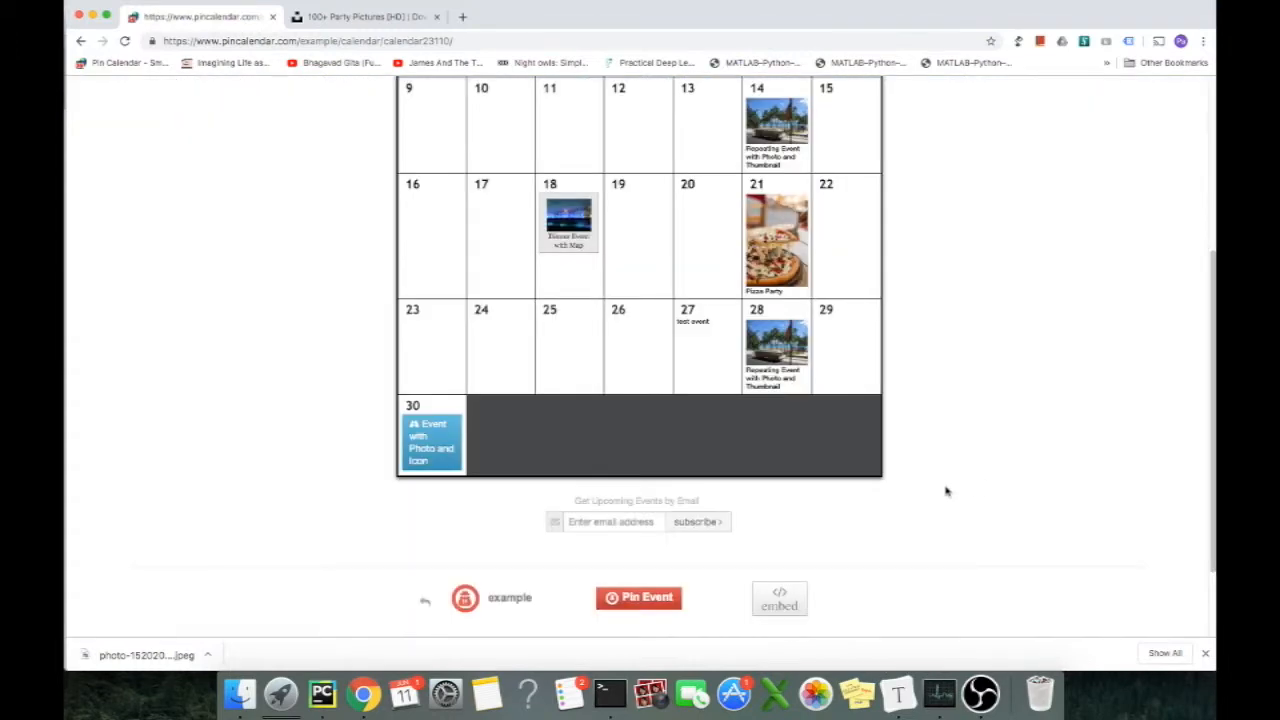
{"action": "scroll", "coordinate": [917, 497], "scroll_direction": "up", "scroll_amount": 3}
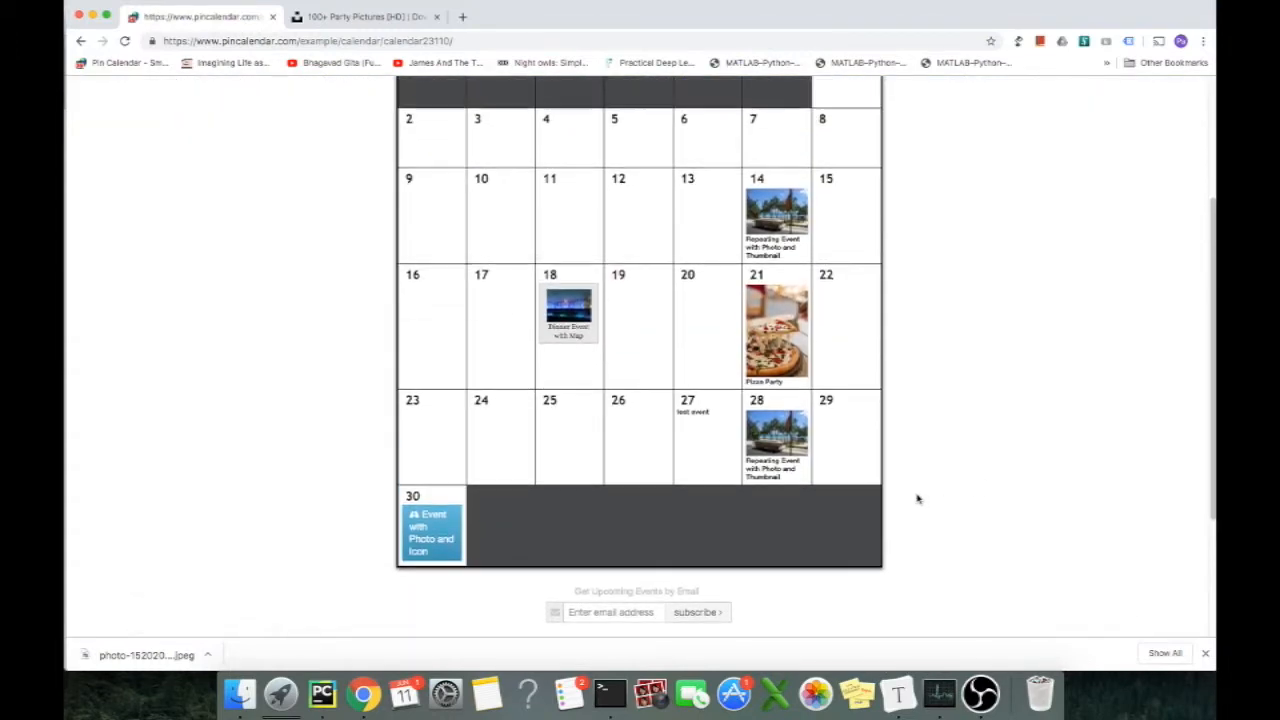
{"action": "scroll", "coordinate": [917, 498], "scroll_direction": "up", "scroll_amount": 1}
{"action": "scroll", "coordinate": [917, 500], "scroll_direction": "down", "scroll_amount": 5}
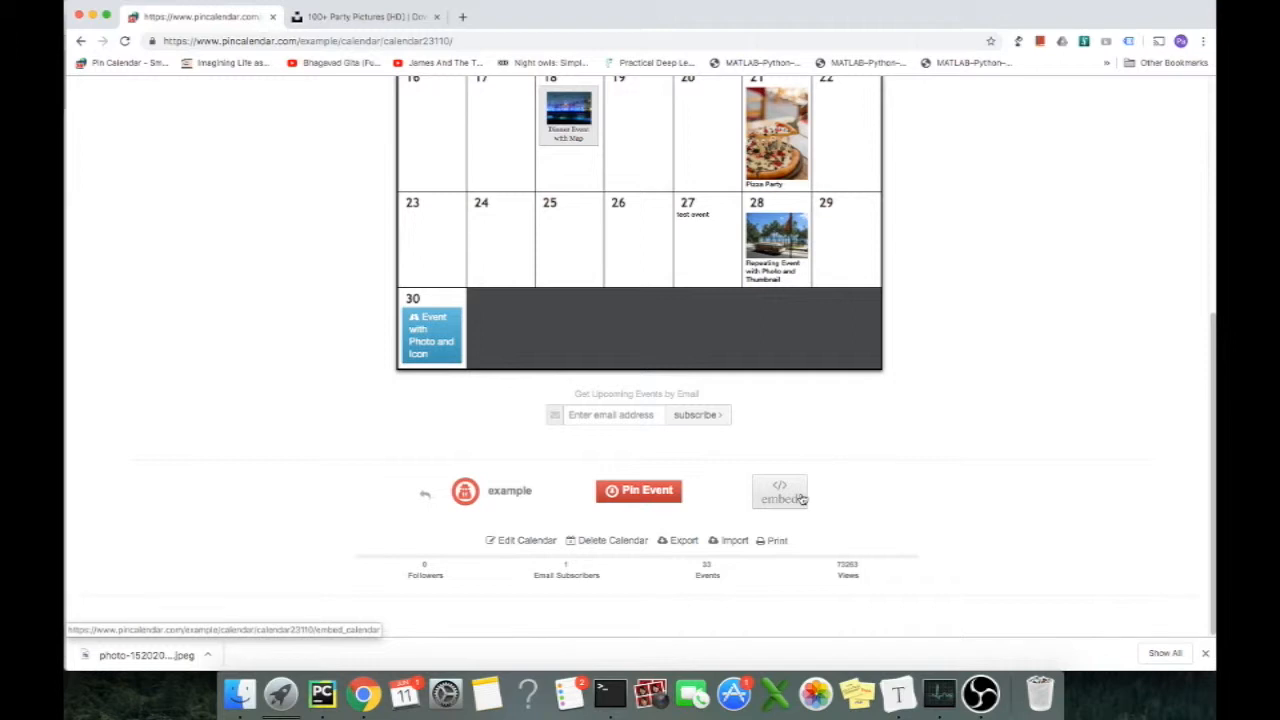
{"action": "scroll", "coordinate": [894, 480], "scroll_direction": "up", "scroll_amount": 1}
{"action": "scroll", "coordinate": [894, 482], "scroll_direction": "down", "scroll_amount": 1}
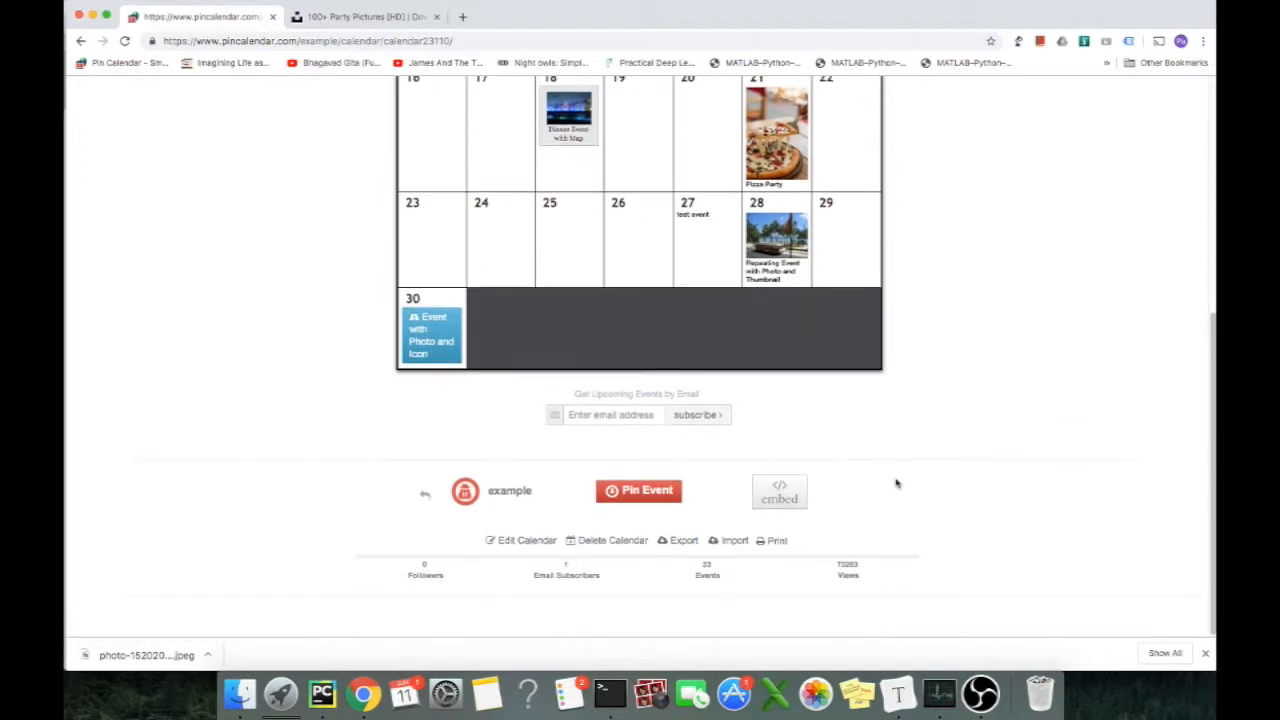
- Open the calendar's embed options and copy the complete Slider embed code
{"action": "left_click", "coordinate": [801, 494]}
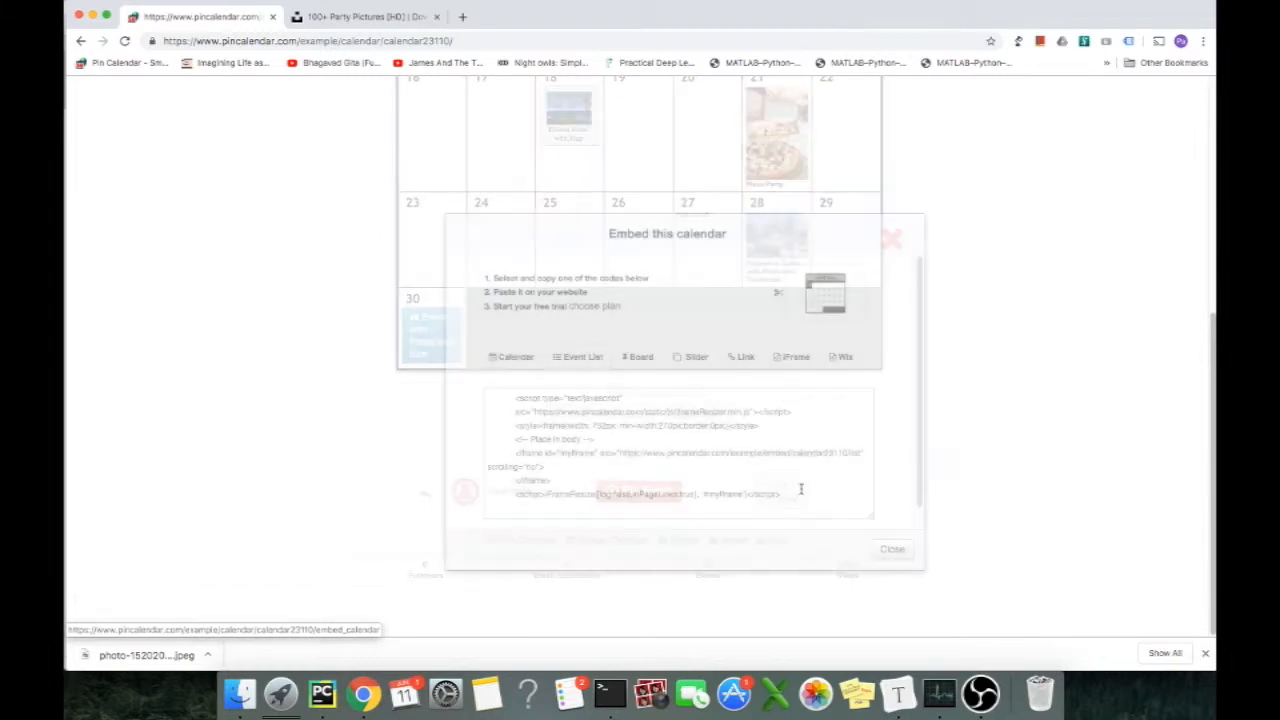
{"action": "left_click", "coordinate": [695, 357]}
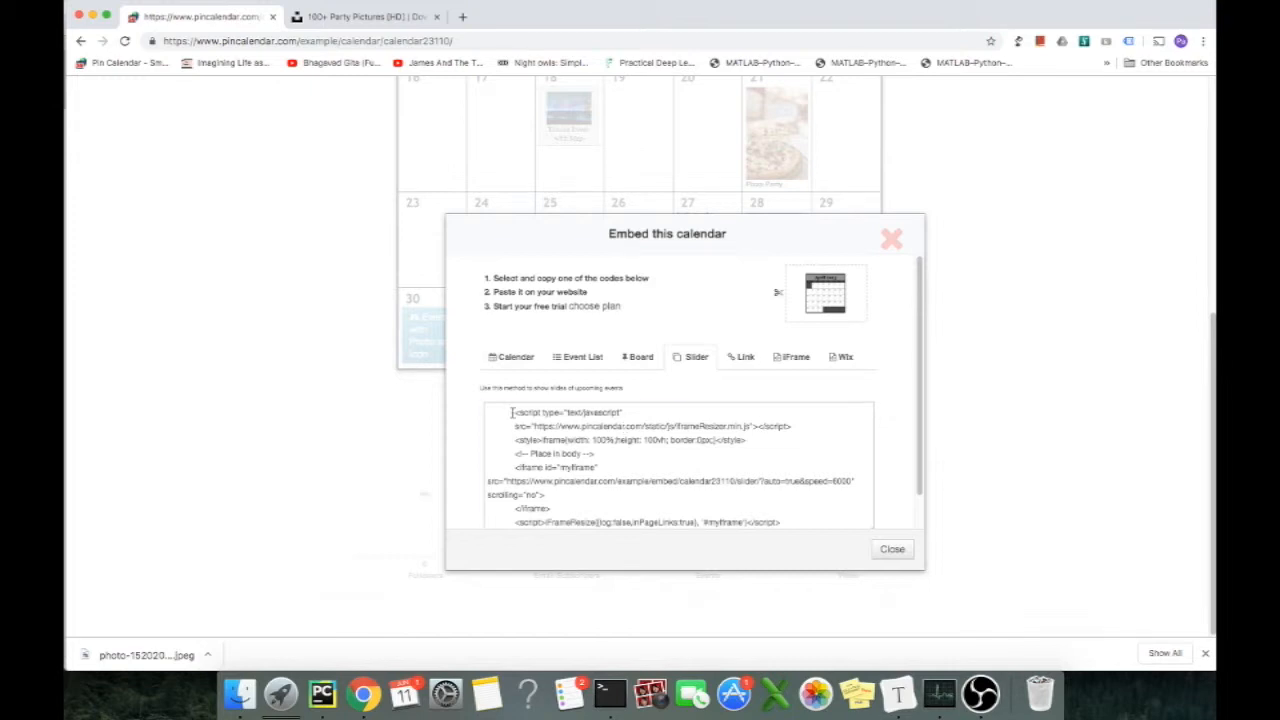
{"action": "left_click_drag", "start_coordinate": [511, 412], "coordinate": [577, 543]}
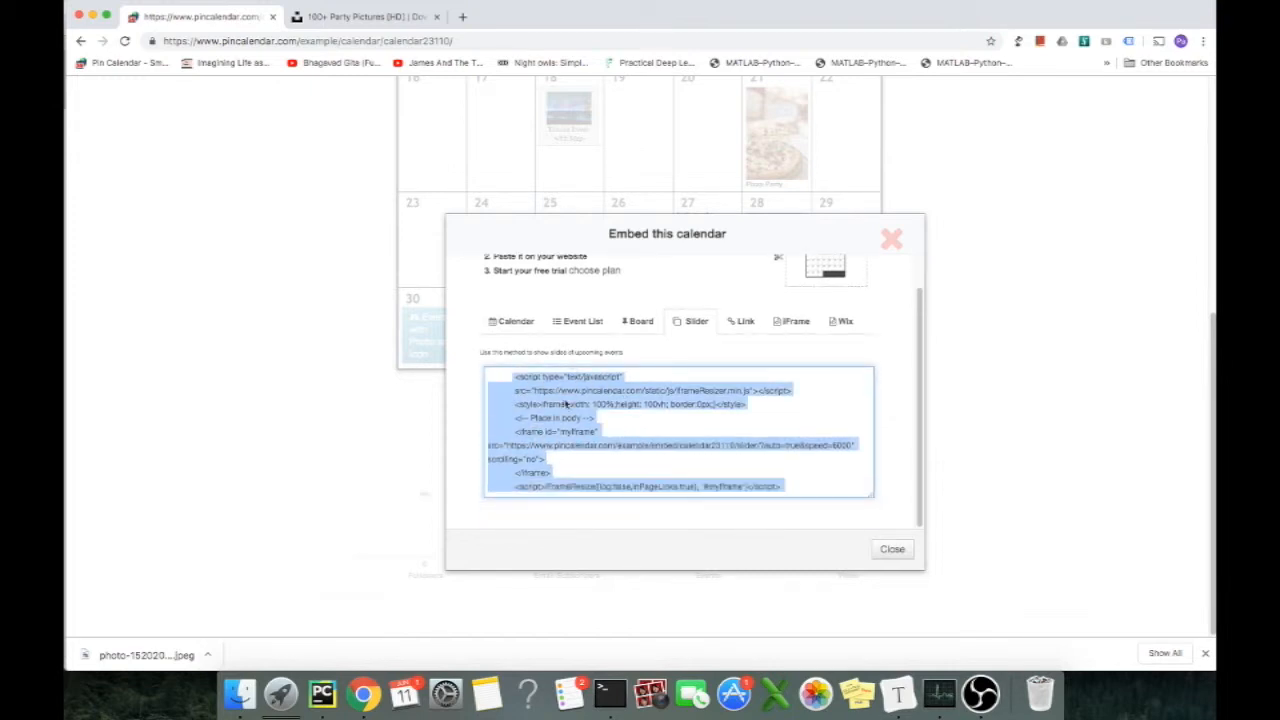
{"action": "right_click", "coordinate": [566, 398]}
{"action": "left_click", "coordinate": [586, 496]}
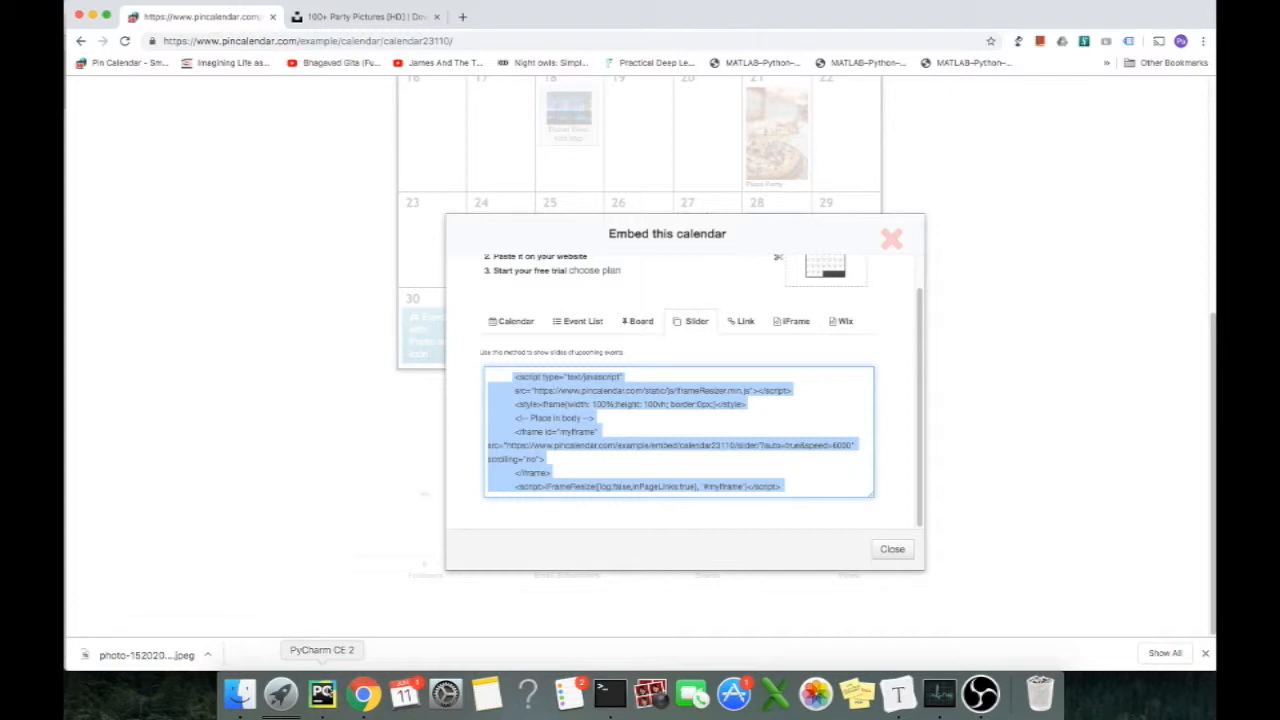
- Switch to PyCharm and paste the slider embed code into the body of test.html
{"action": "left_click", "coordinate": [322, 693]}
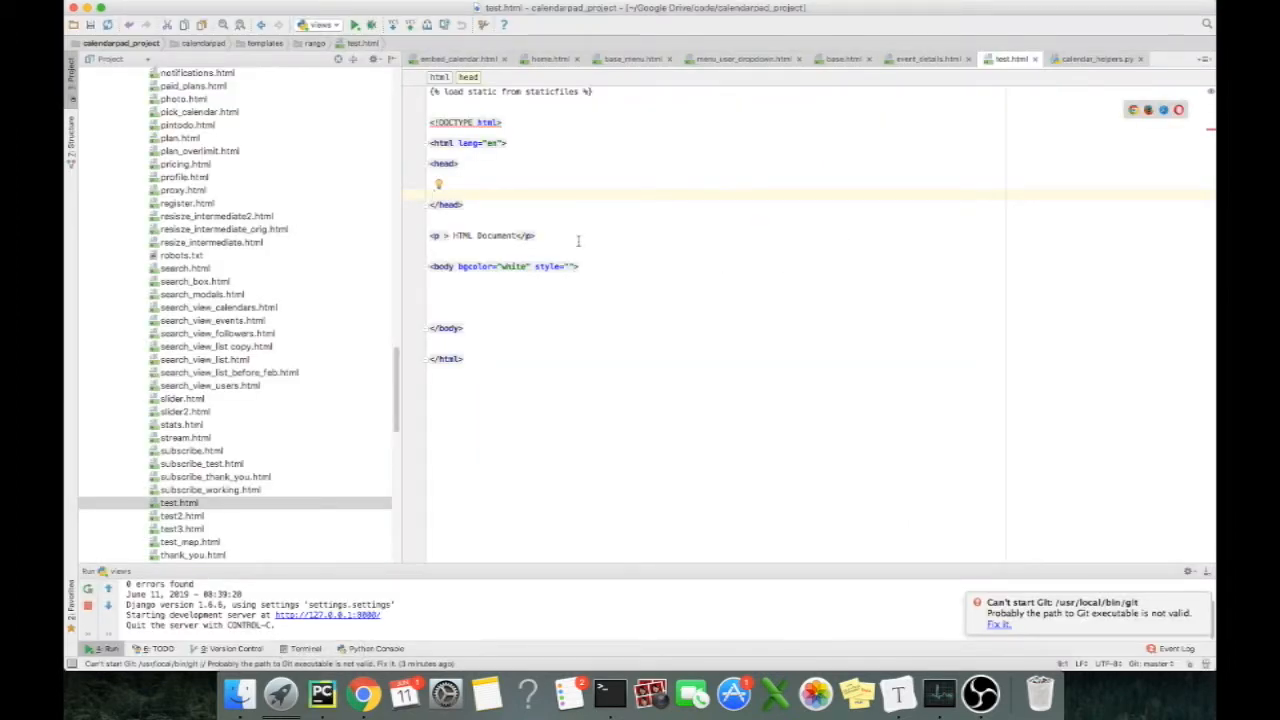
{"action": "left_click", "coordinate": [547, 292]}
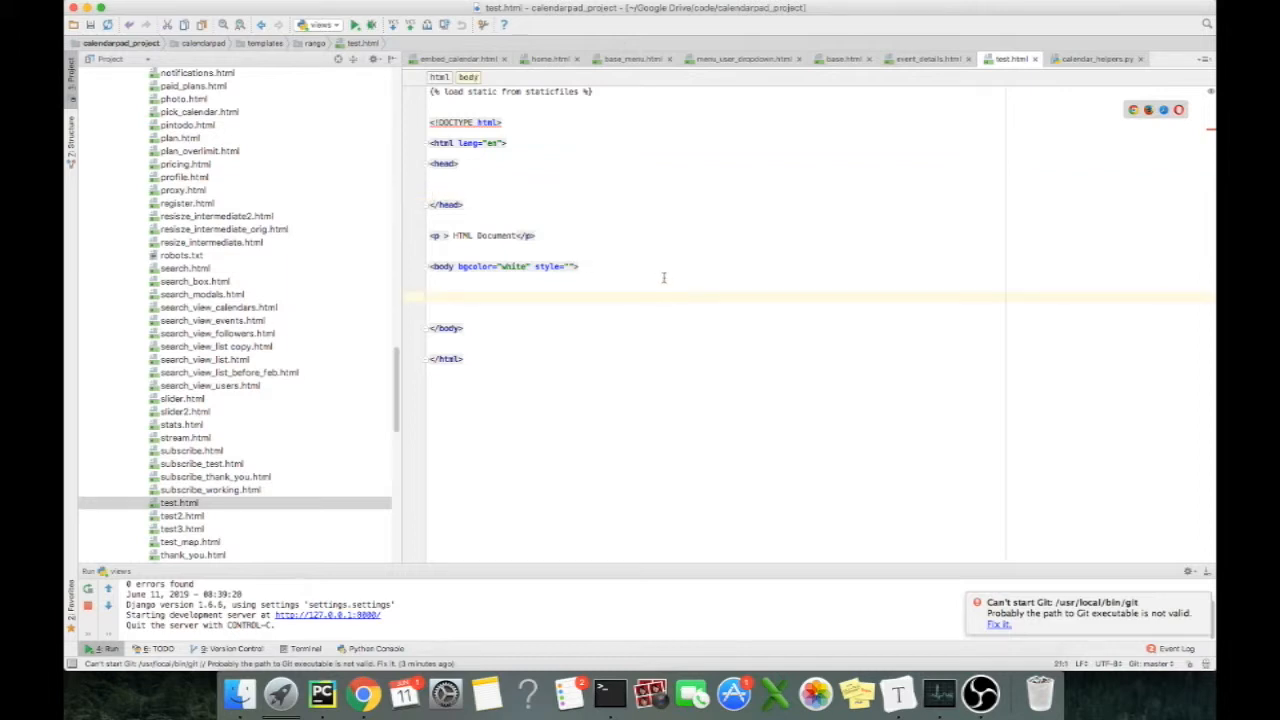
{"action": "key", "text": "super+v"}
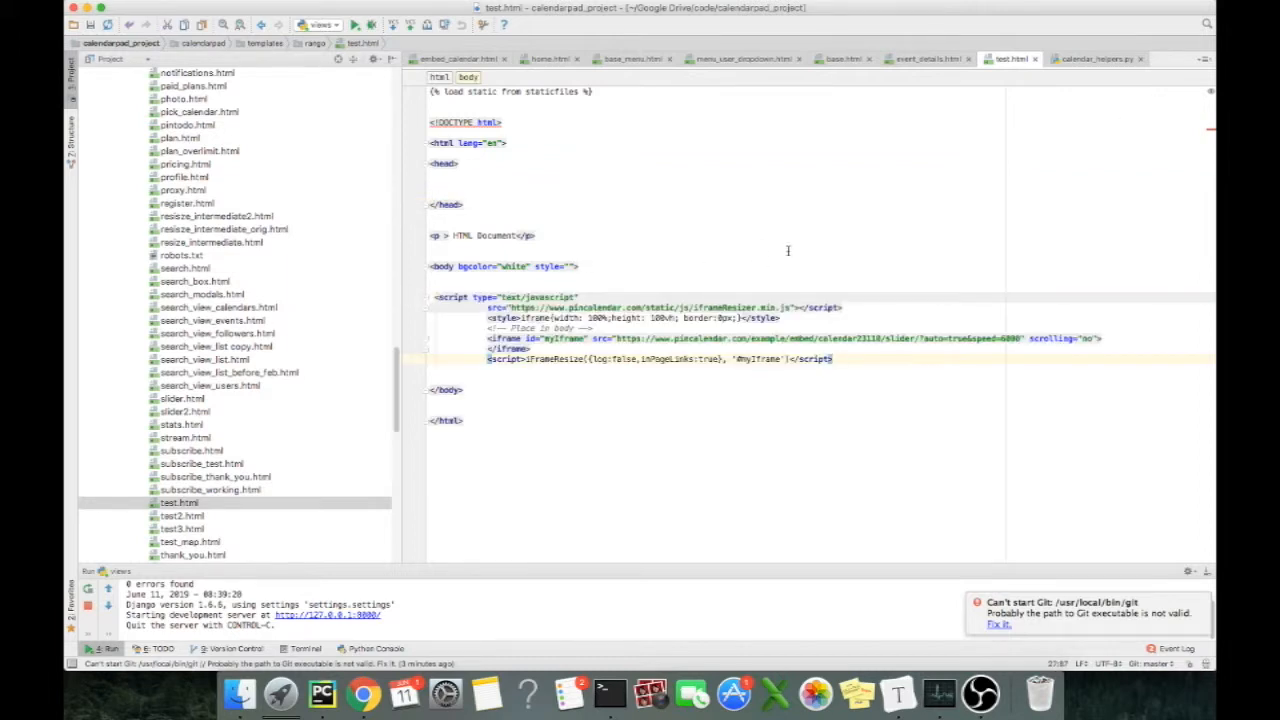
- Separate the iframeResizer.min.js script from the pasted code and move it from the body into the head of test.html
{"action": "left_click", "coordinate": [866, 308]}
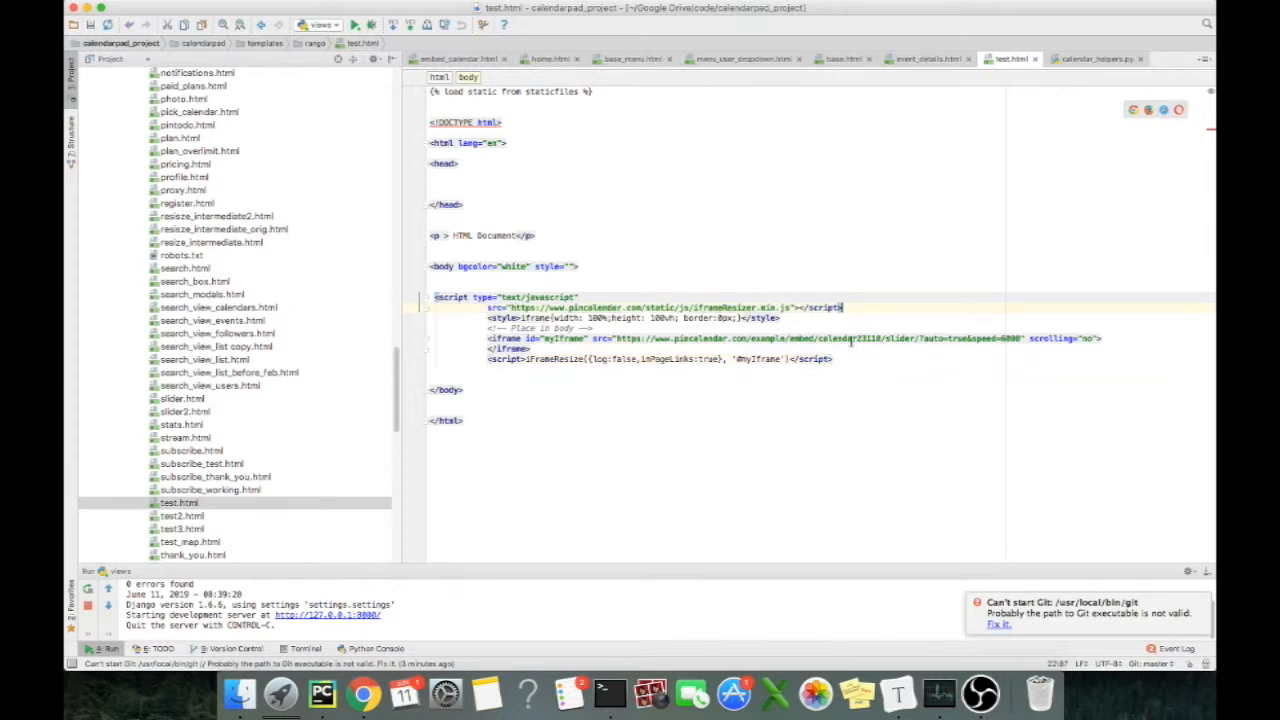
{"action": "key", "text": "Return"}
{"action": "key", "text": "Return"}
{"action": "key", "text": "Return"}
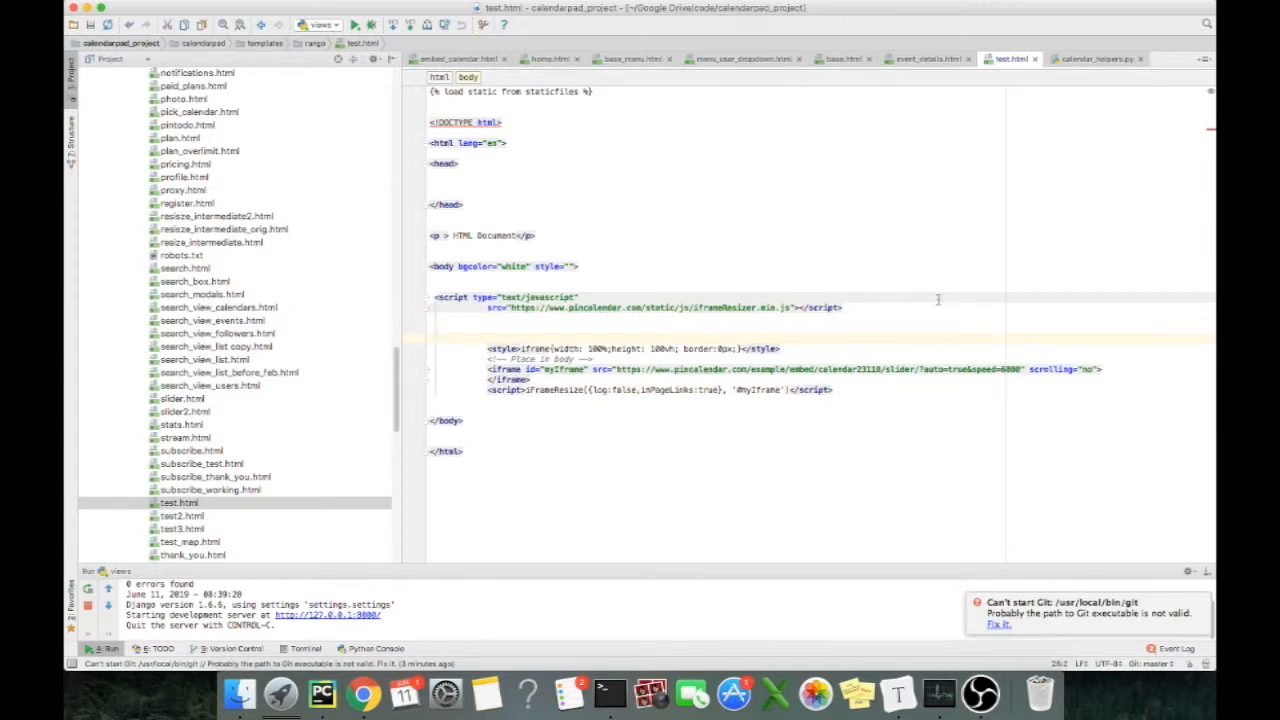
{"action": "left_click_drag", "start_coordinate": [871, 323], "coordinate": [869, 282]}
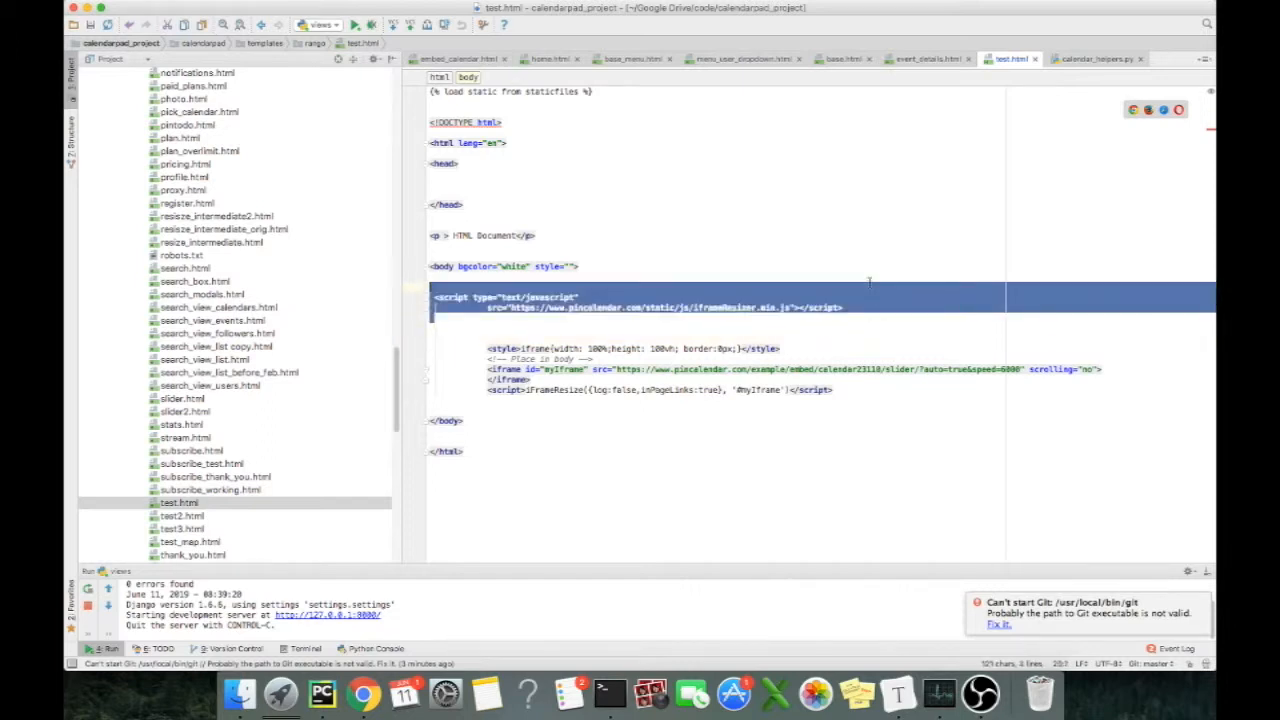
{"action": "key", "text": "ctrl+x"}
{"action": "left_click", "coordinate": [490, 174]}
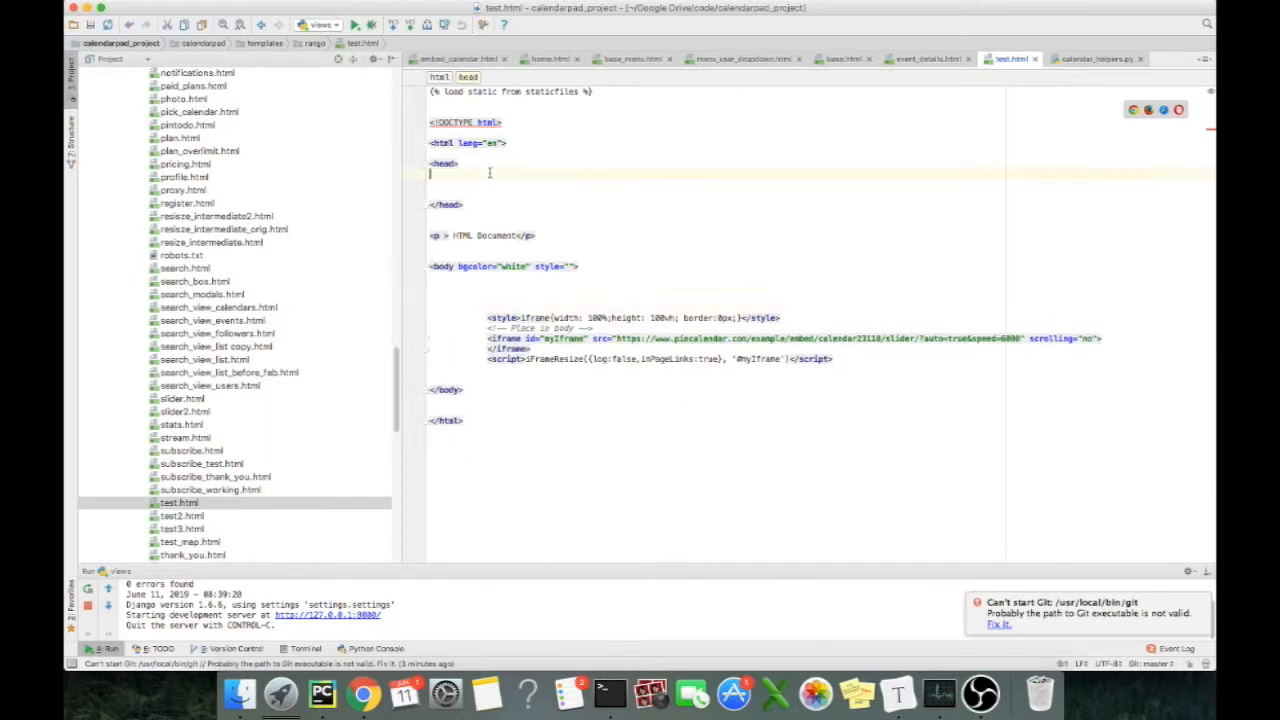
{"action": "key", "text": "ctrl+v"}
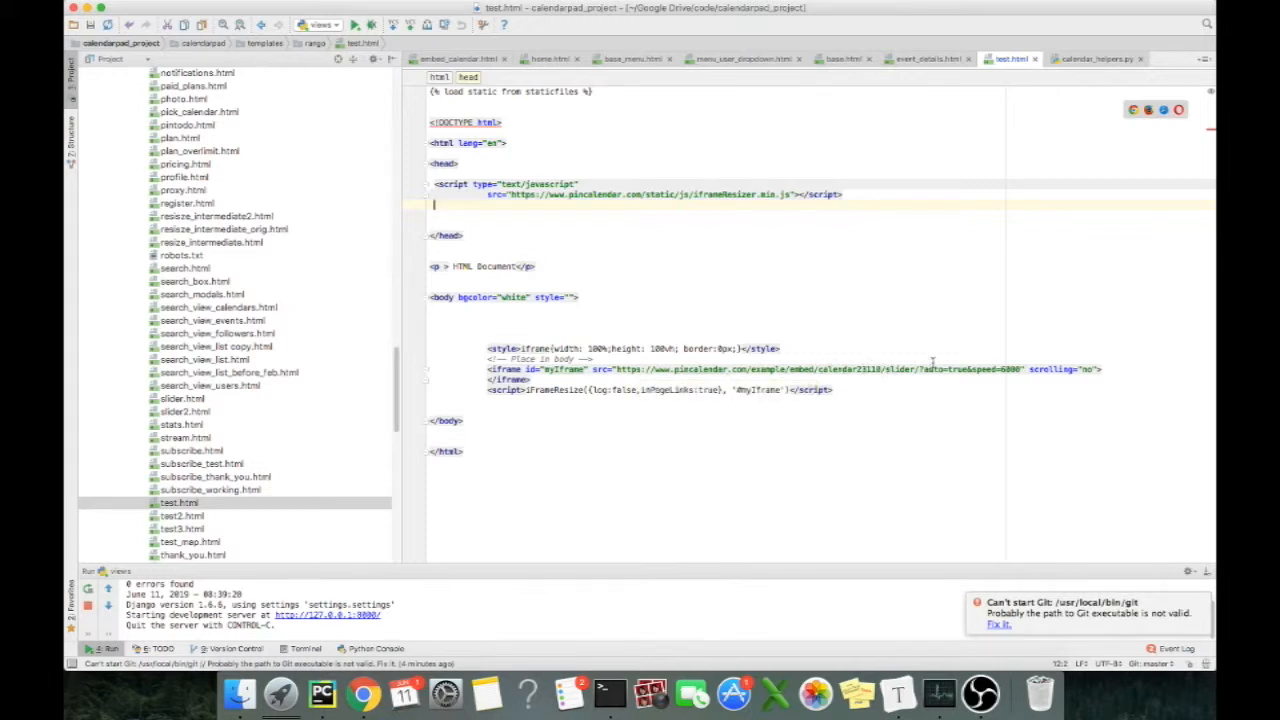
- Highlight the value of the auto parameter in the slider iframe's source URL
{"action": "left_click", "coordinate": [966, 369]}
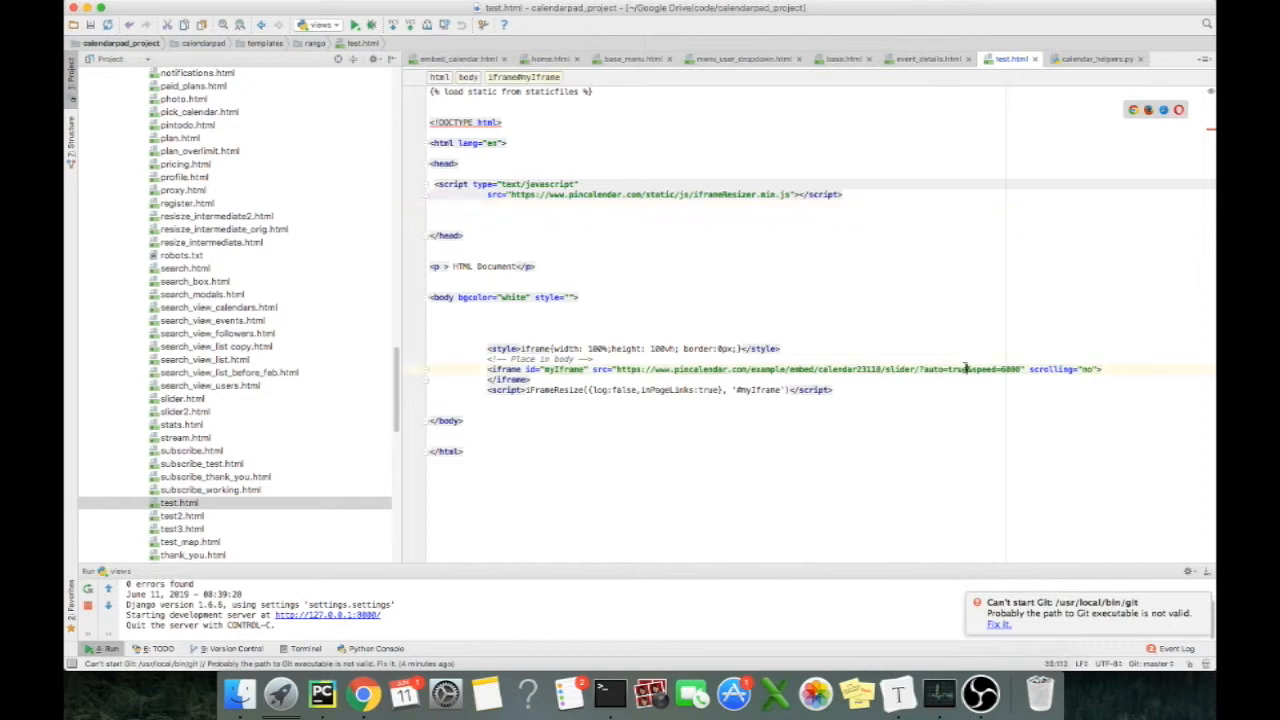
{"action": "left_click_drag", "start_coordinate": [966, 369], "coordinate": [951, 369]}
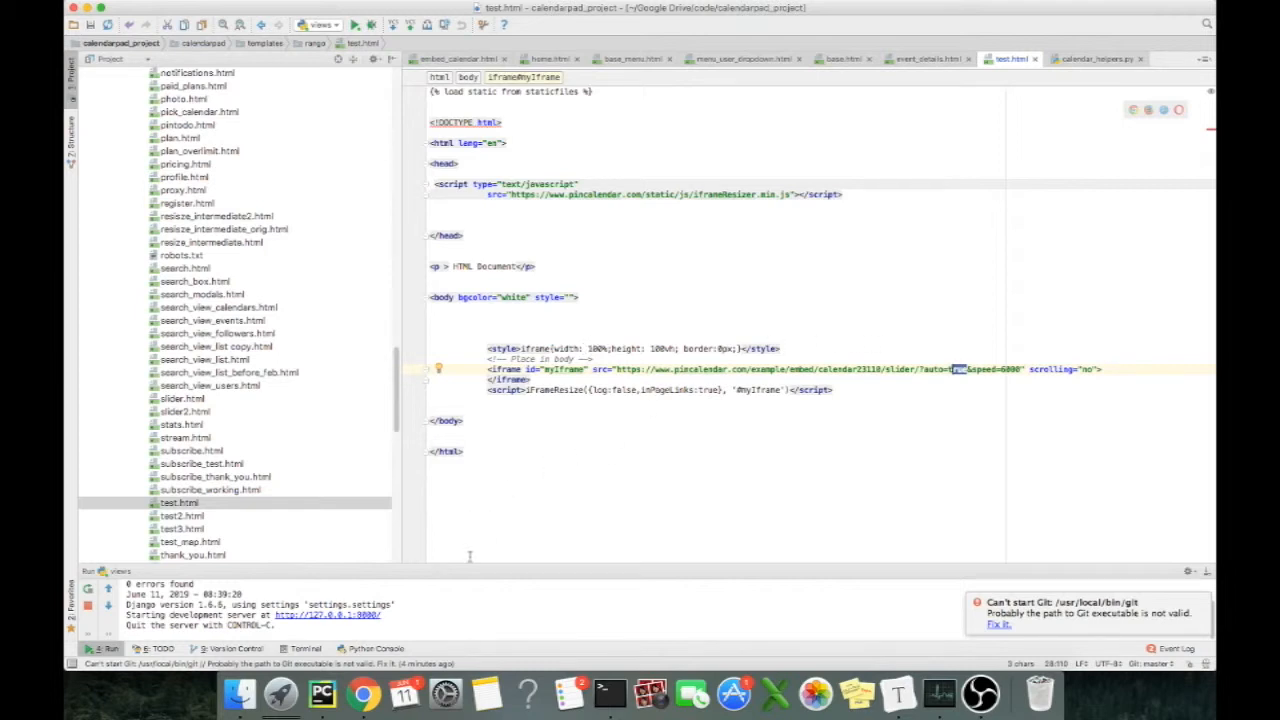
- Switch to Chrome, open the local test page at 127.0.0.1:8000/test/, and browse the embedded slider's events
{"action": "left_click", "coordinate": [364, 690]}
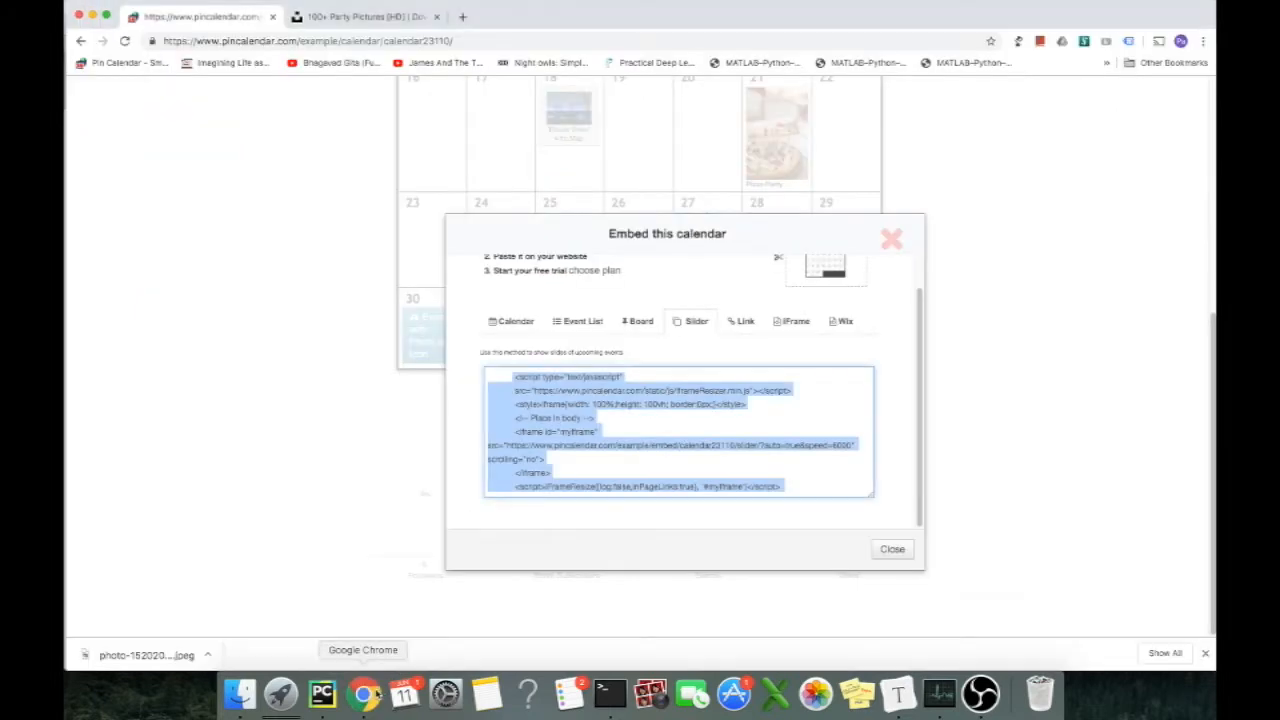
{"action": "left_click", "coordinate": [165, 63]}
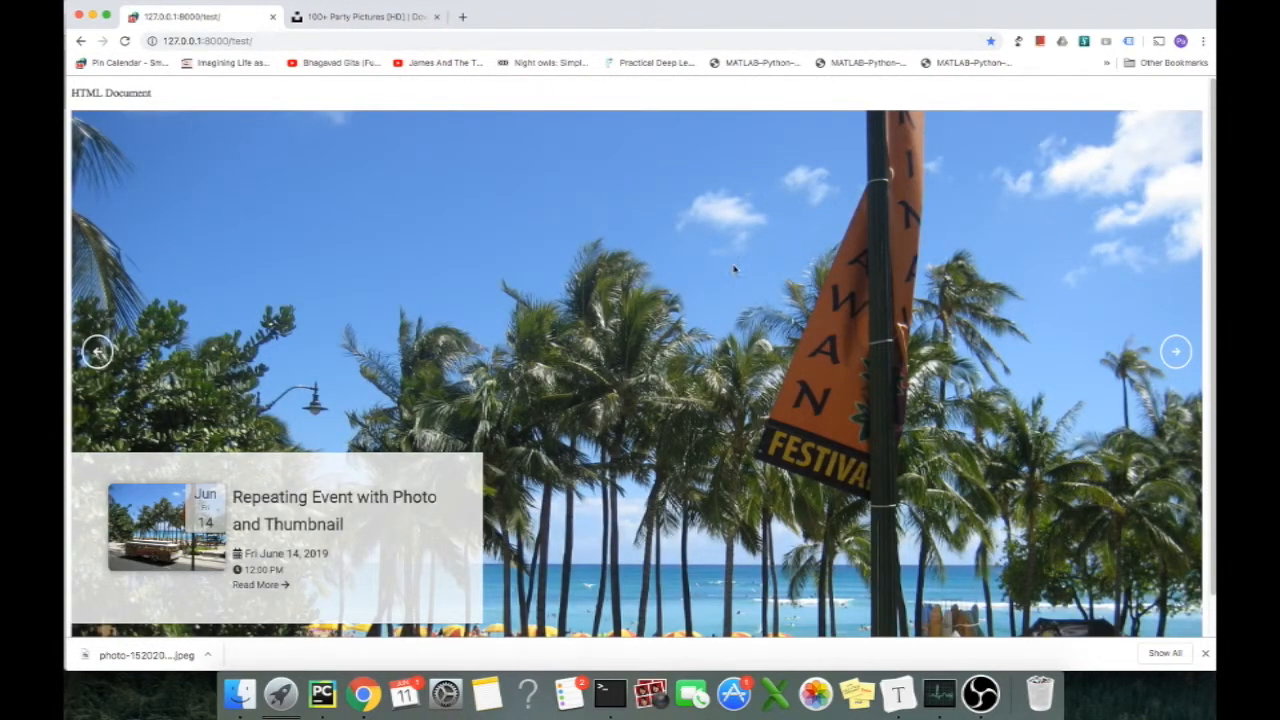
{"action": "scroll", "coordinate": [1056, 338], "scroll_direction": "down", "scroll_amount": 1}
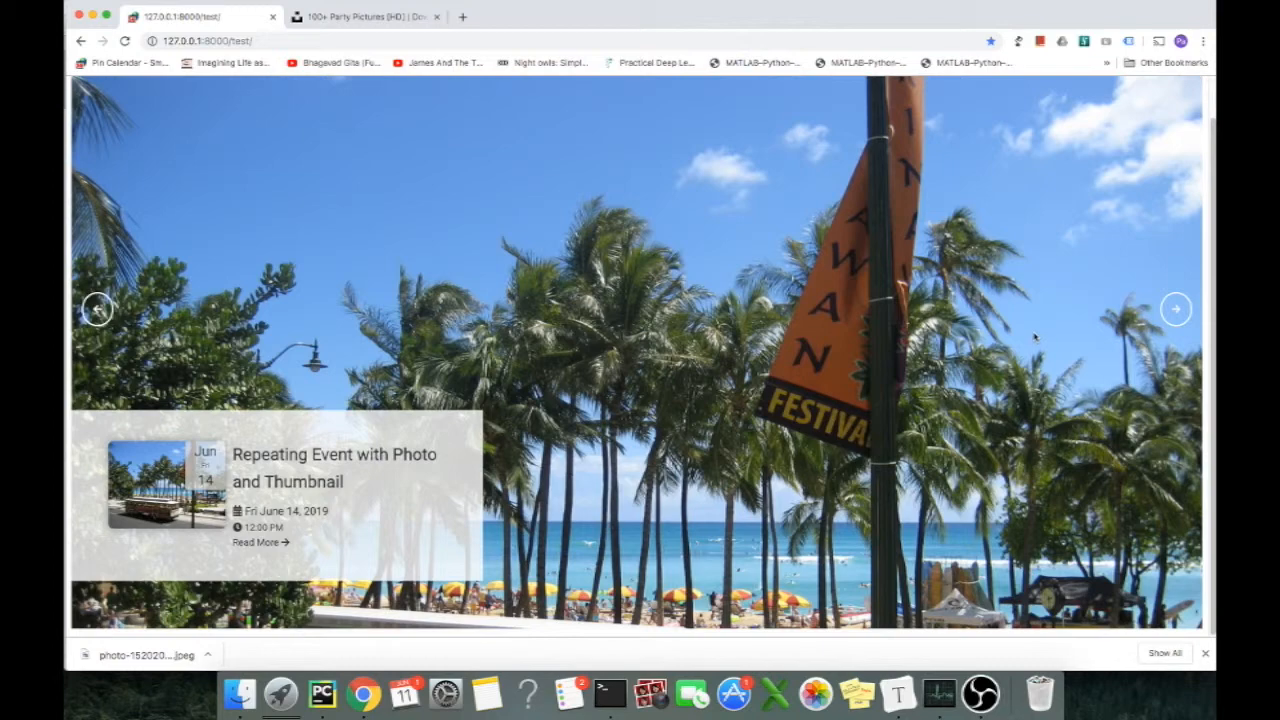
{"action": "scroll", "coordinate": [1020, 346], "scroll_direction": "up", "scroll_amount": 1}
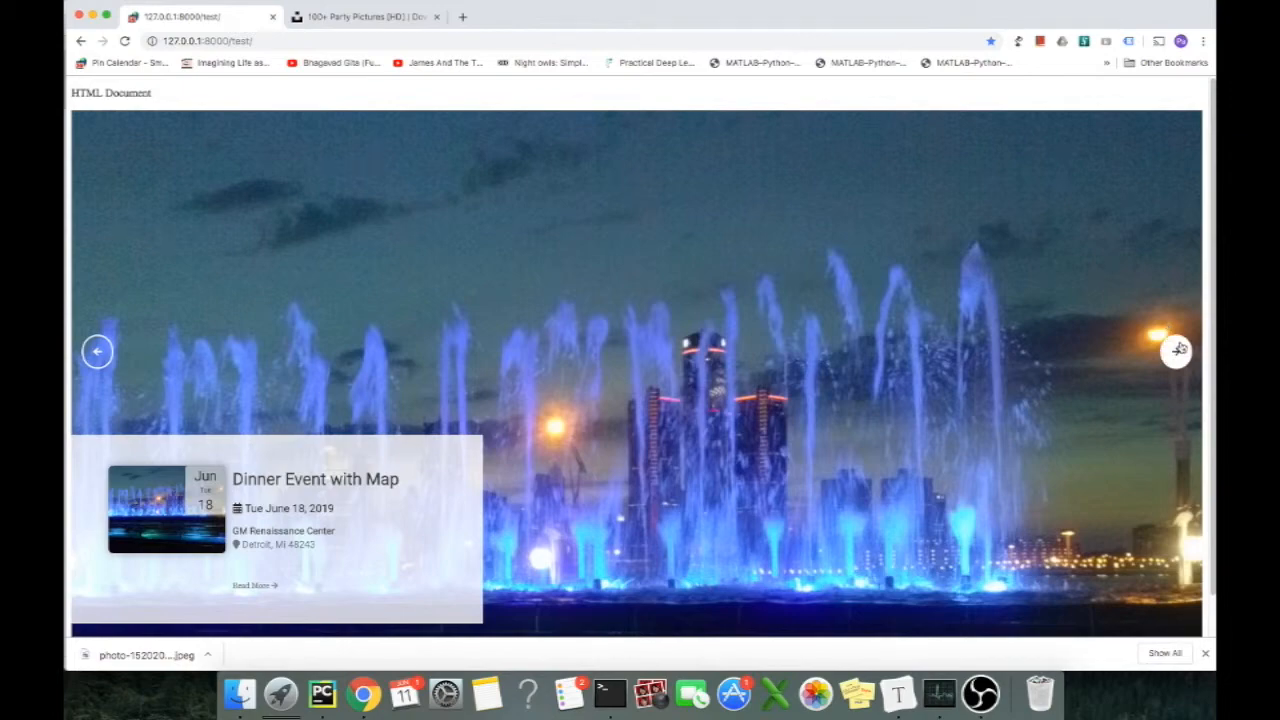
{"action": "left_click", "coordinate": [1179, 348]}
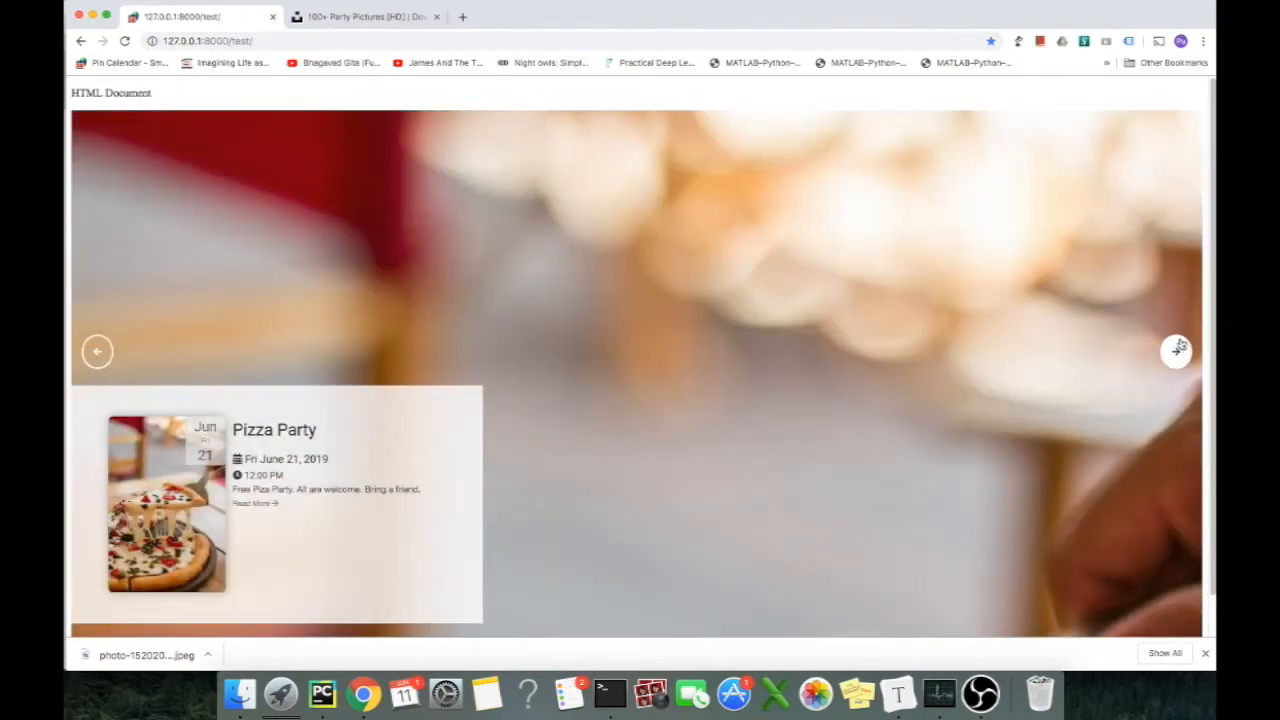
{"action": "left_click", "coordinate": [1179, 348]}
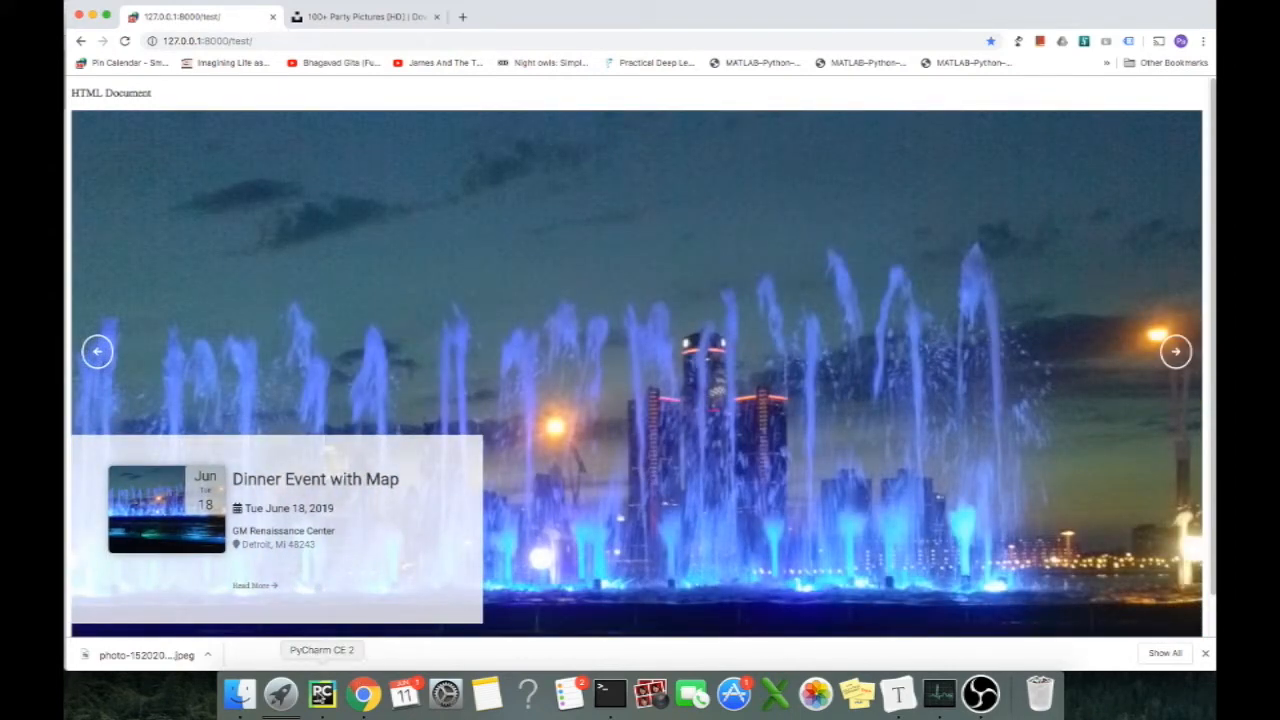
- Switch to PyCharm and set the iframe style in test.html to a width of 50% and a height of 50vh
{"action": "left_click", "coordinate": [322, 693]}
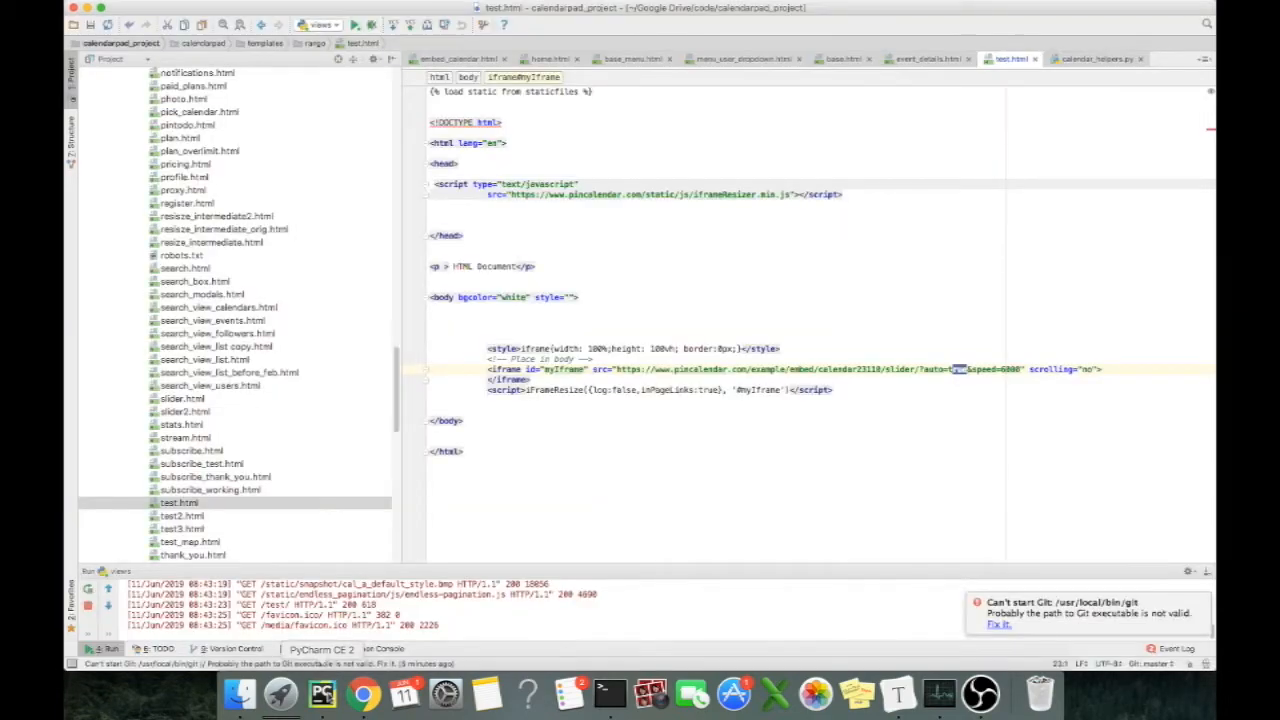
{"action": "left_click", "coordinate": [592, 348]}
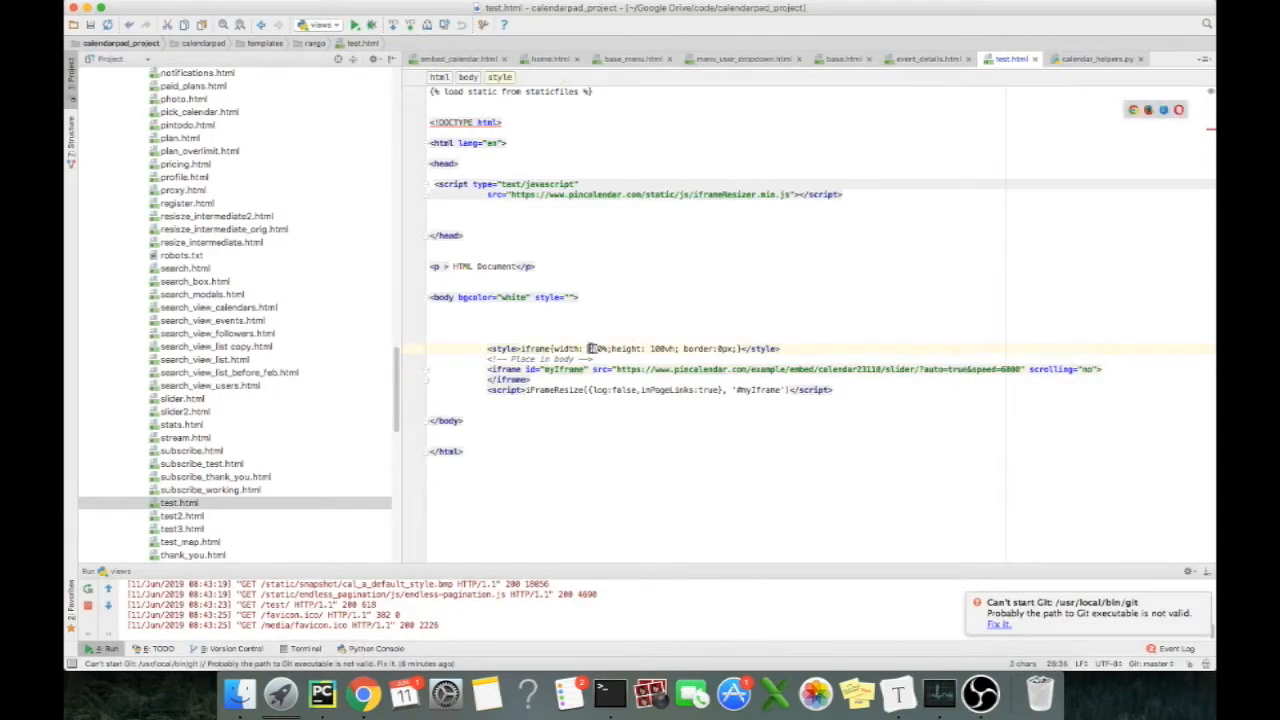
{"action": "type", "text": "5"}
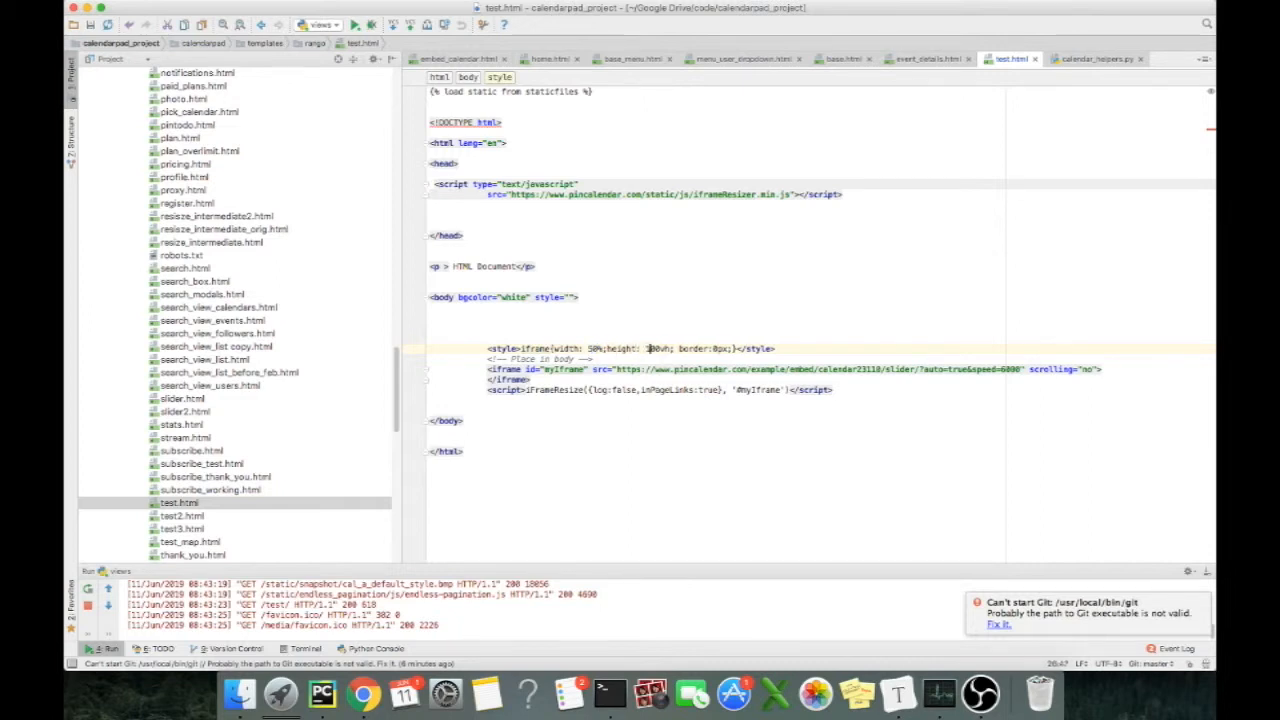
{"action": "key", "text": "Delete"}
{"action": "key", "text": "BackSpace"}
{"action": "type", "text": "5"}
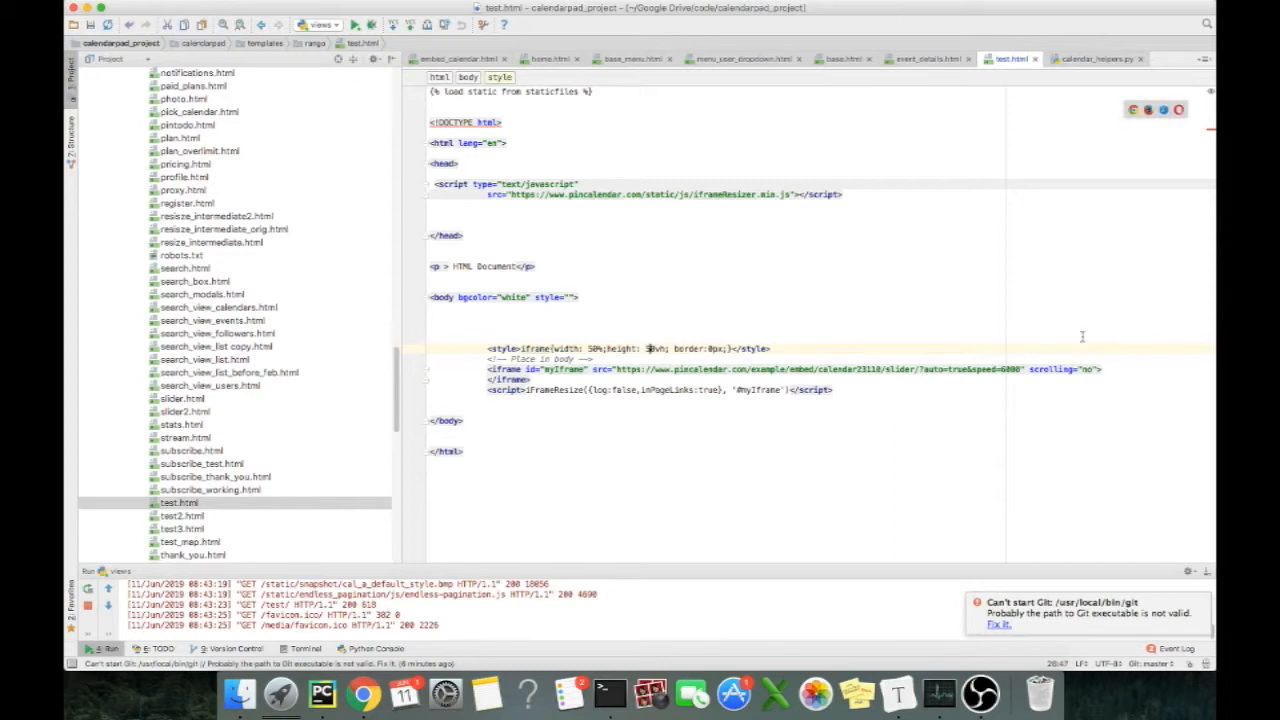
- Switch to Chrome, reload the local test page, and browse through all events of the resized slider
{"action": "key", "text": "super+Tab"}
{"action": "left_click", "coordinate": [125, 40]}
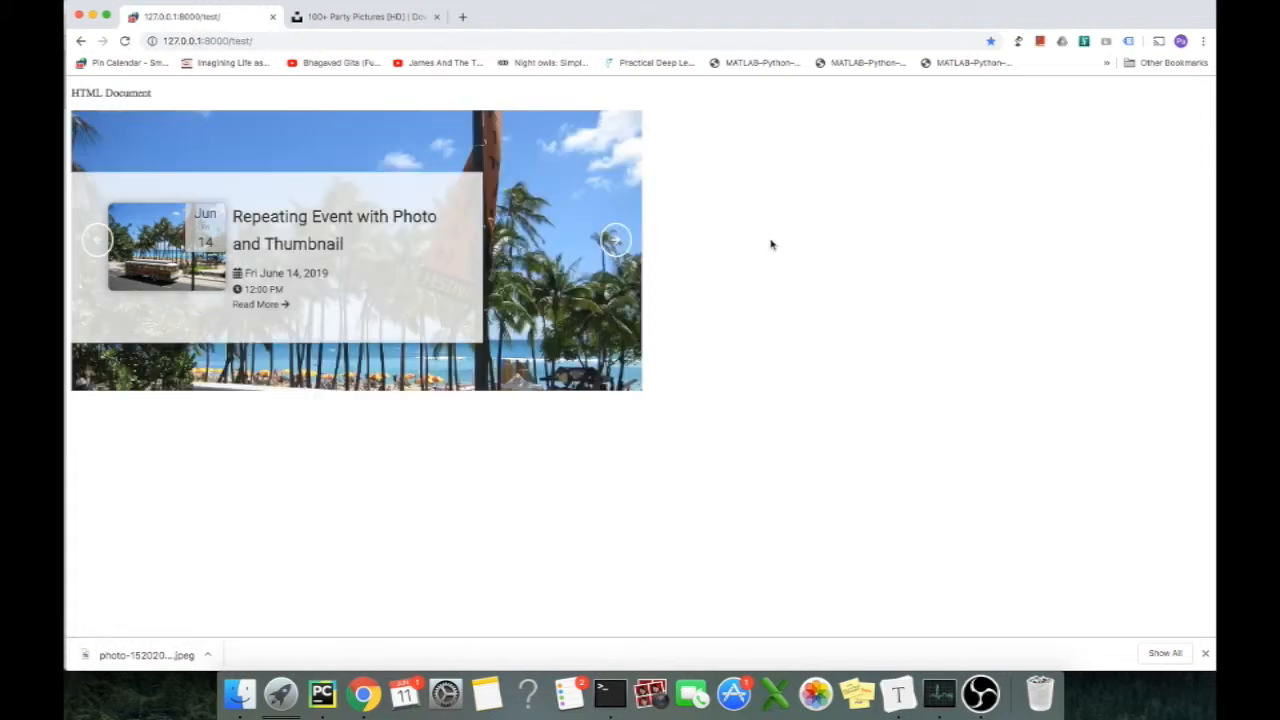
{"action": "left_click", "coordinate": [615, 242]}
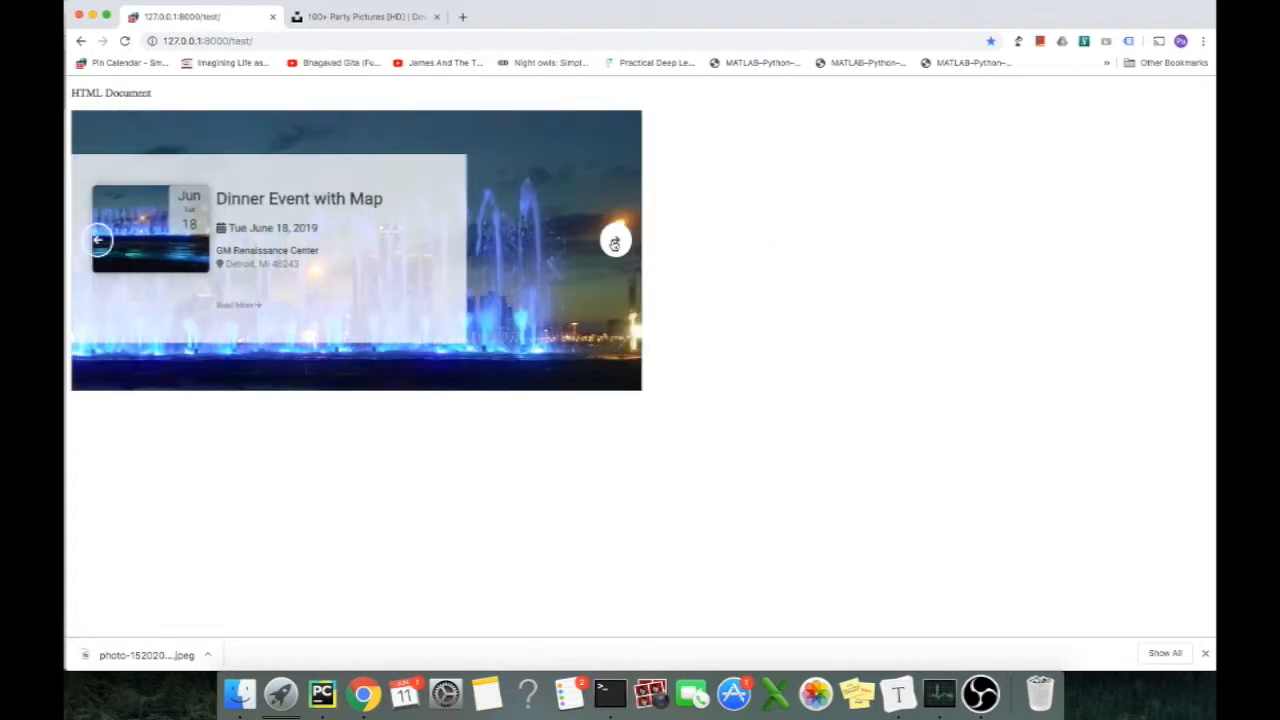
{"action": "left_click", "coordinate": [615, 243]}
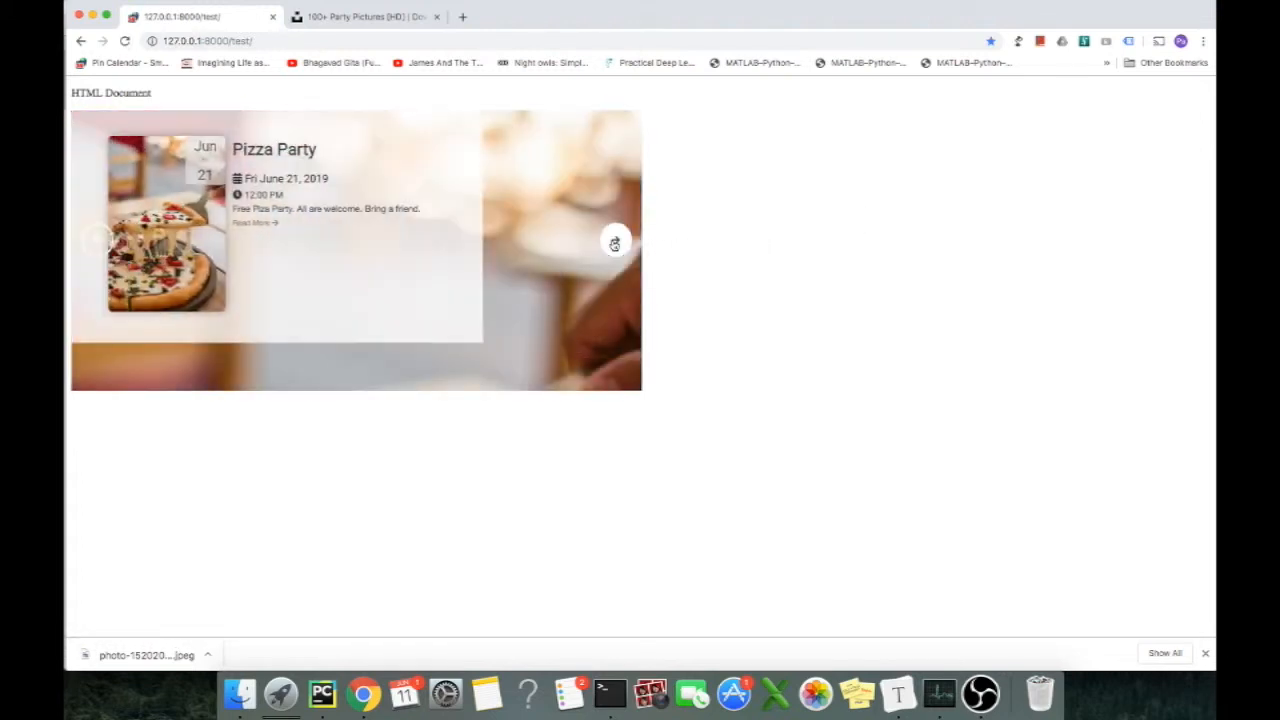
{"action": "left_click", "coordinate": [615, 243]}
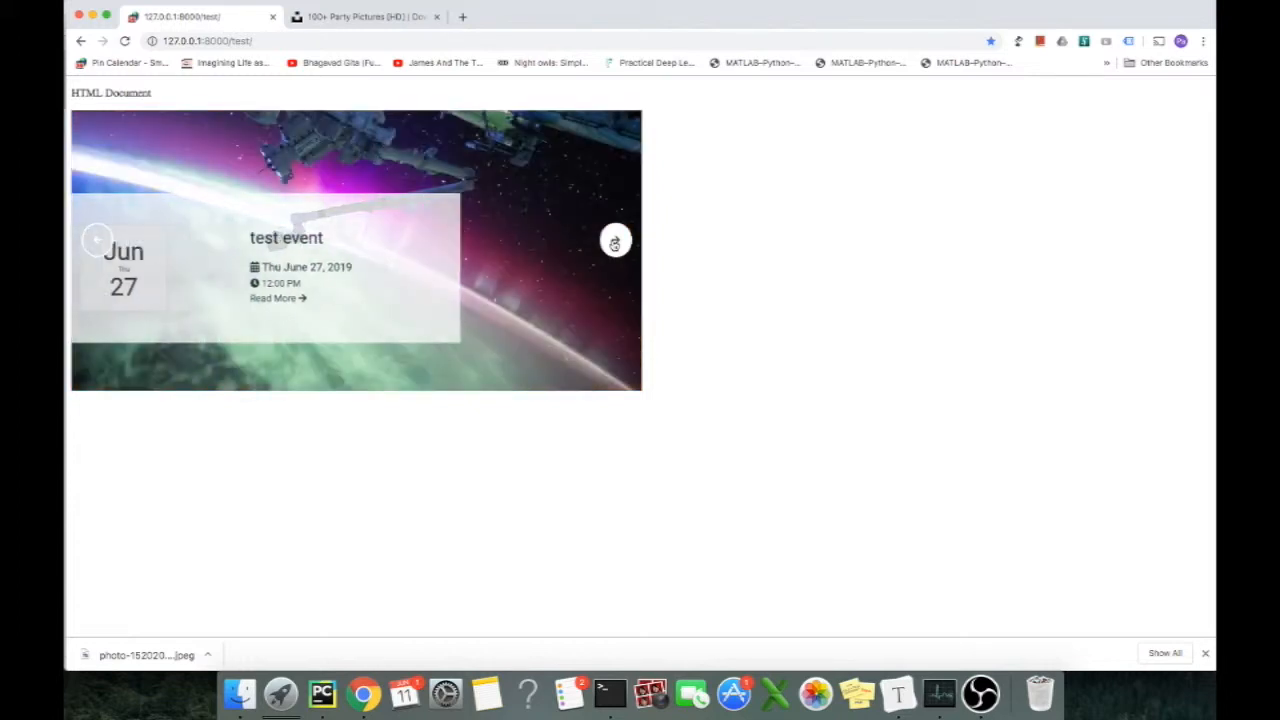
{"action": "left_click", "coordinate": [615, 243]}
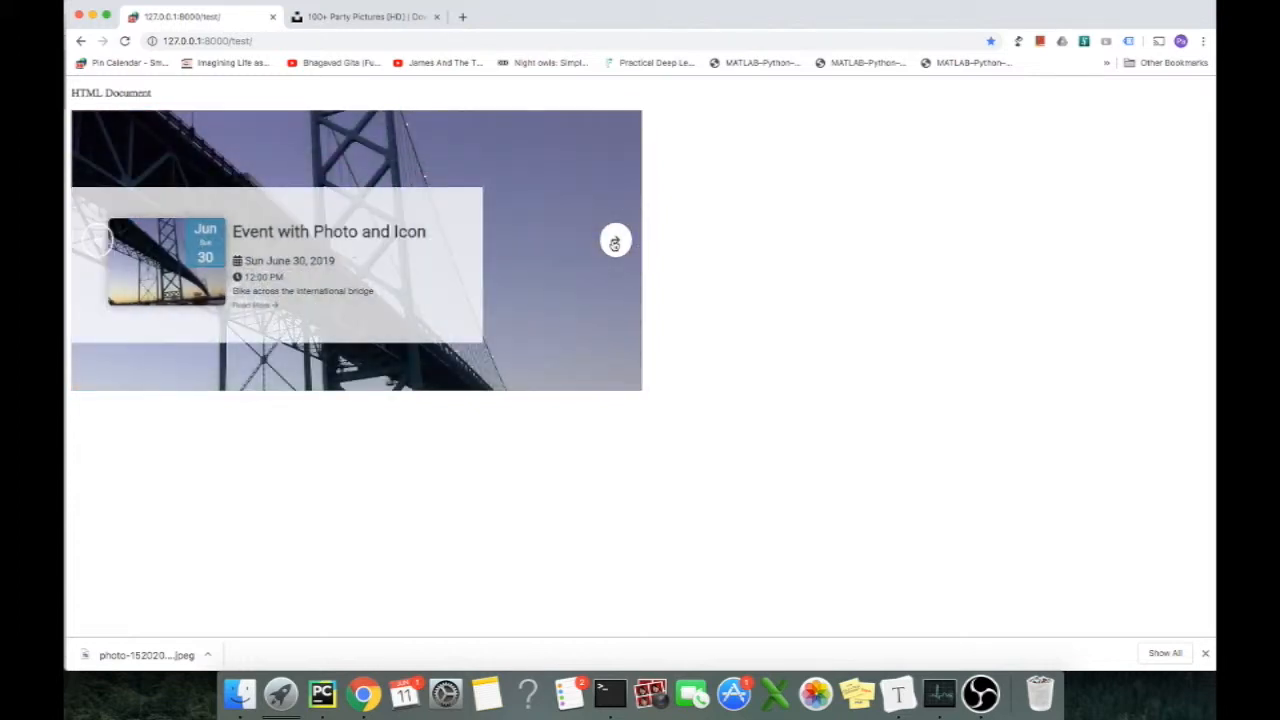
{"action": "left_click", "coordinate": [615, 243]}
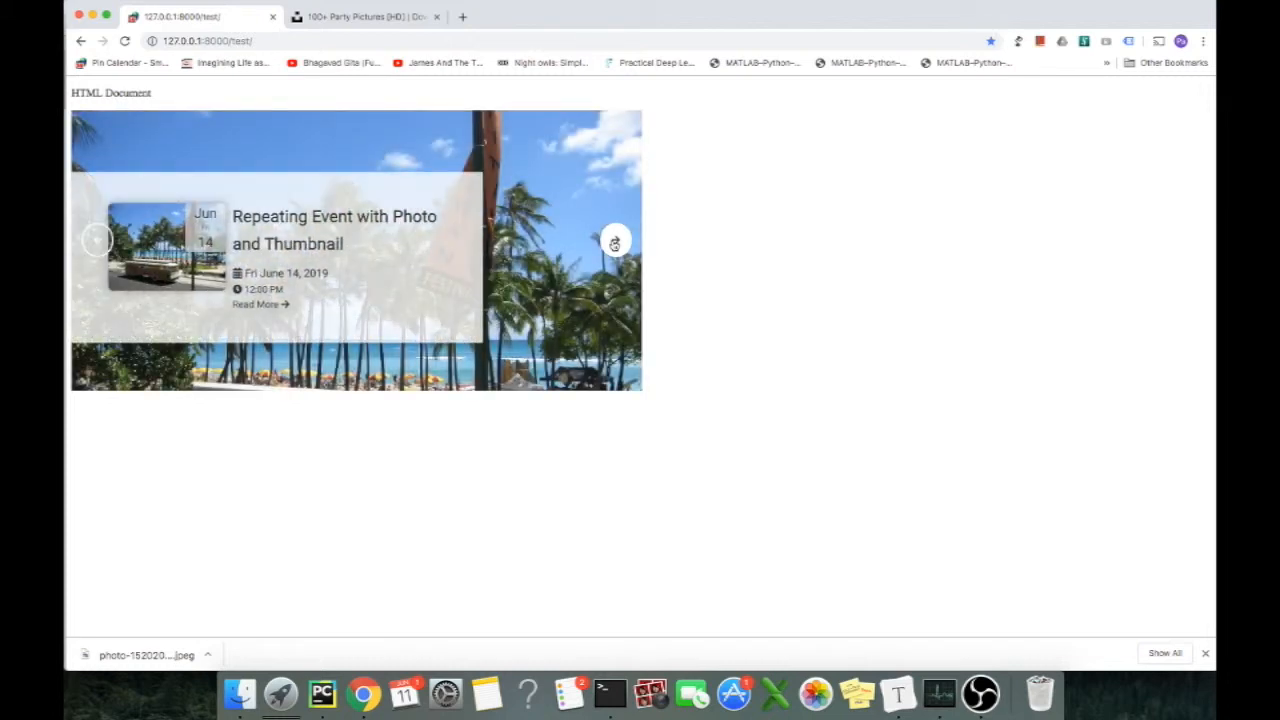
- Switch to PyCharm, change the iframe height in the style rule to 600px, and reload the test page in Chrome
{"action": "key", "text": "super+Tab"}
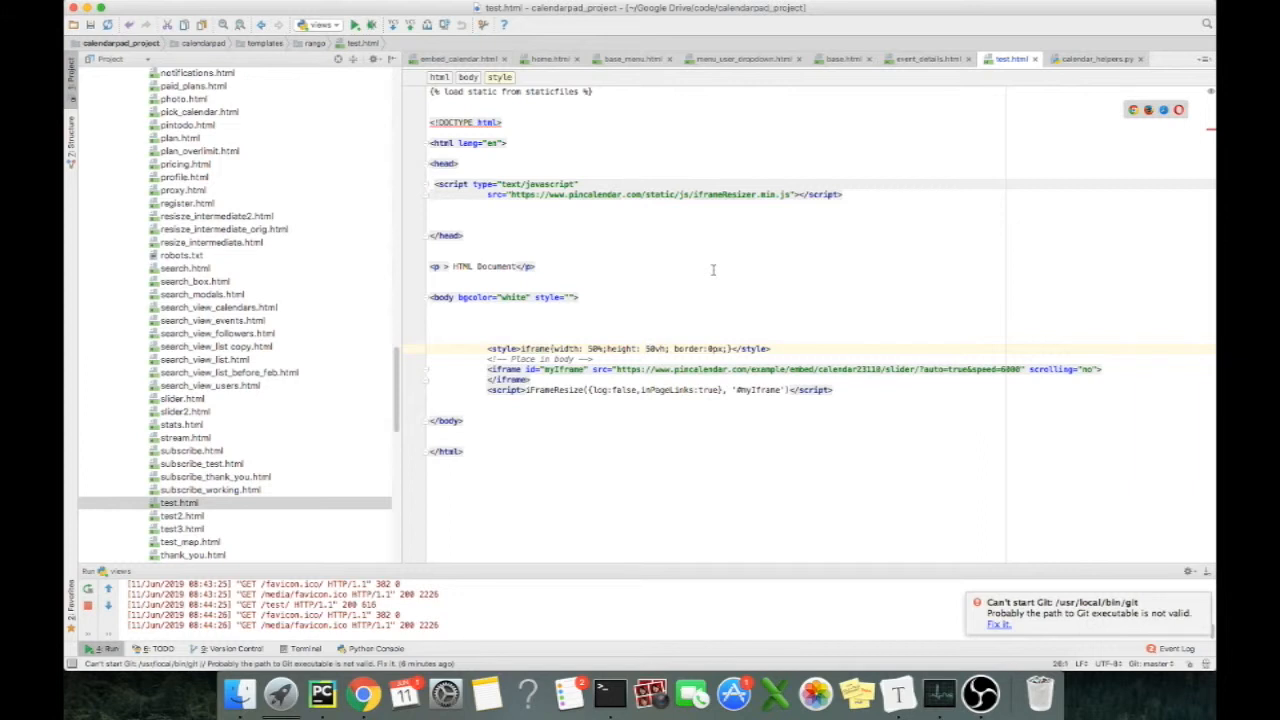
{"action": "key", "text": "Right"}
{"action": "key", "text": "Right"}
{"action": "key", "text": "Right"}
{"action": "key", "text": "Right"}
{"action": "key", "text": "Right"}
{"action": "key", "text": "Right"}
{"action": "key", "text": "Right"}
{"action": "key", "text": "Right"}
{"action": "key", "text": "Right"}
{"action": "key", "text": "Right"}
{"action": "key", "text": "Right"}
{"action": "key", "text": "Right"}
{"action": "key", "text": "Right"}
{"action": "key", "text": "Right"}
{"action": "key", "text": "Right"}
{"action": "key", "text": "Right"}
{"action": "key", "text": "Right"}
{"action": "key", "text": "Right"}
{"action": "key", "text": "Right"}
{"action": "key", "text": "Right"}
{"action": "key", "text": "BackSpace"}
{"action": "key", "text": "BackSpace"}
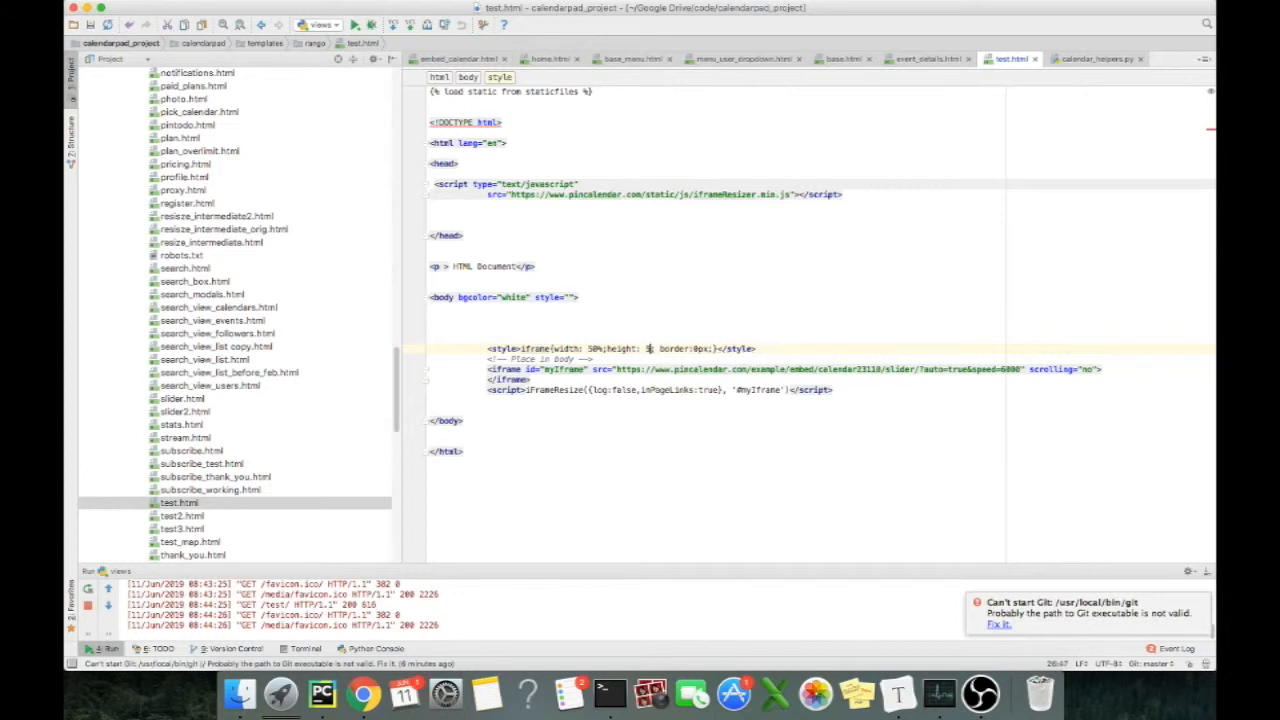
{"action": "type", "text": "%px;"}
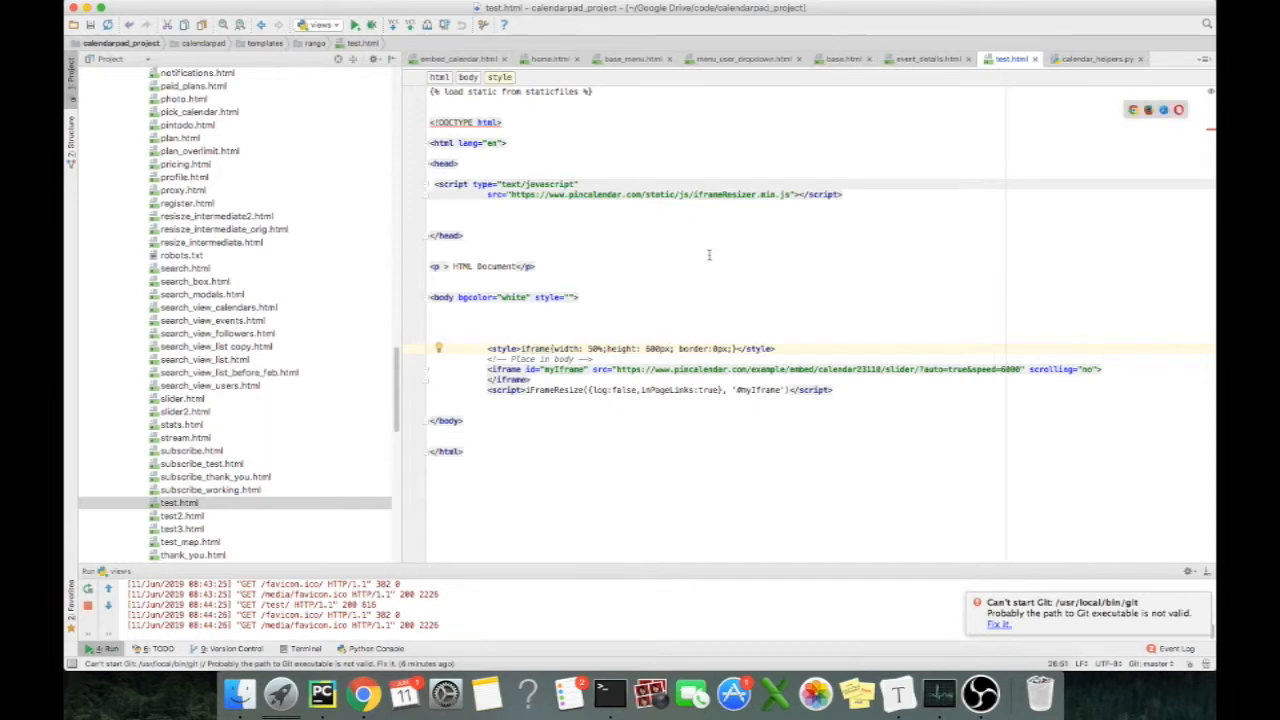
{"action": "key", "text": "super+Tab"}
{"action": "left_click", "coordinate": [124, 41]}
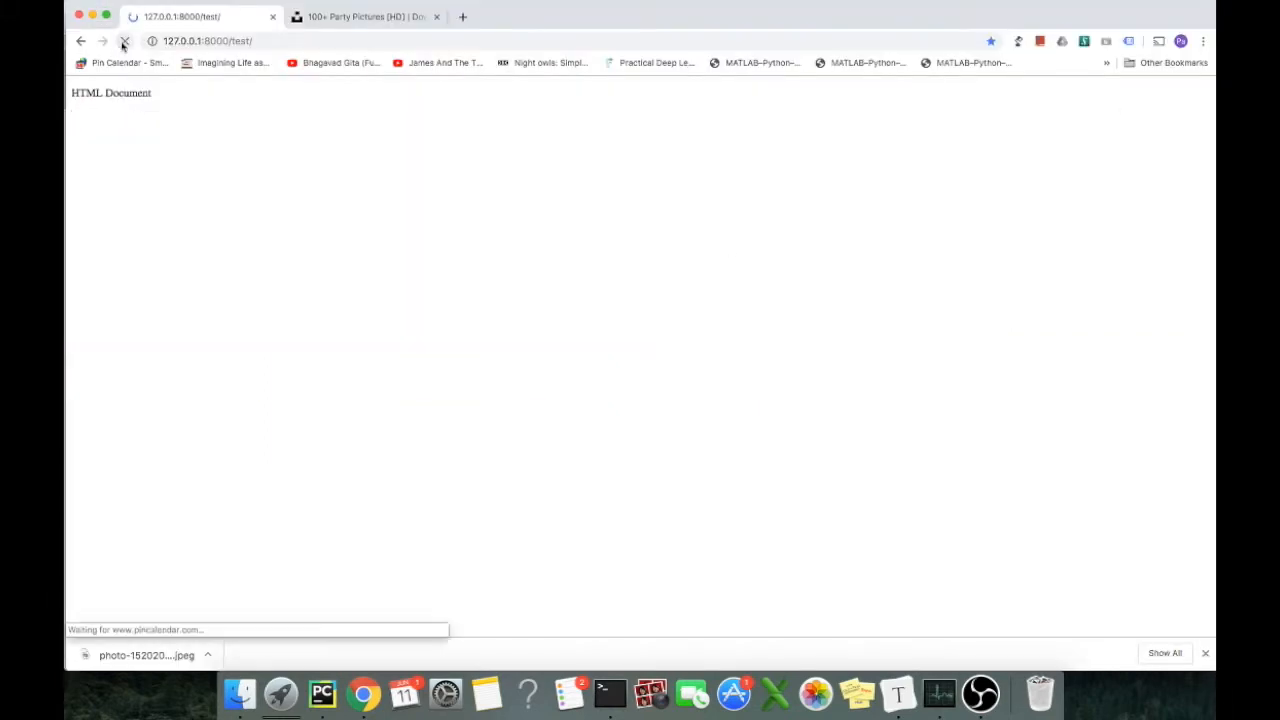
- Set the iframe height to 700px in PyCharm and reload the test page in Chrome
{"action": "key", "text": "super+Tab"}
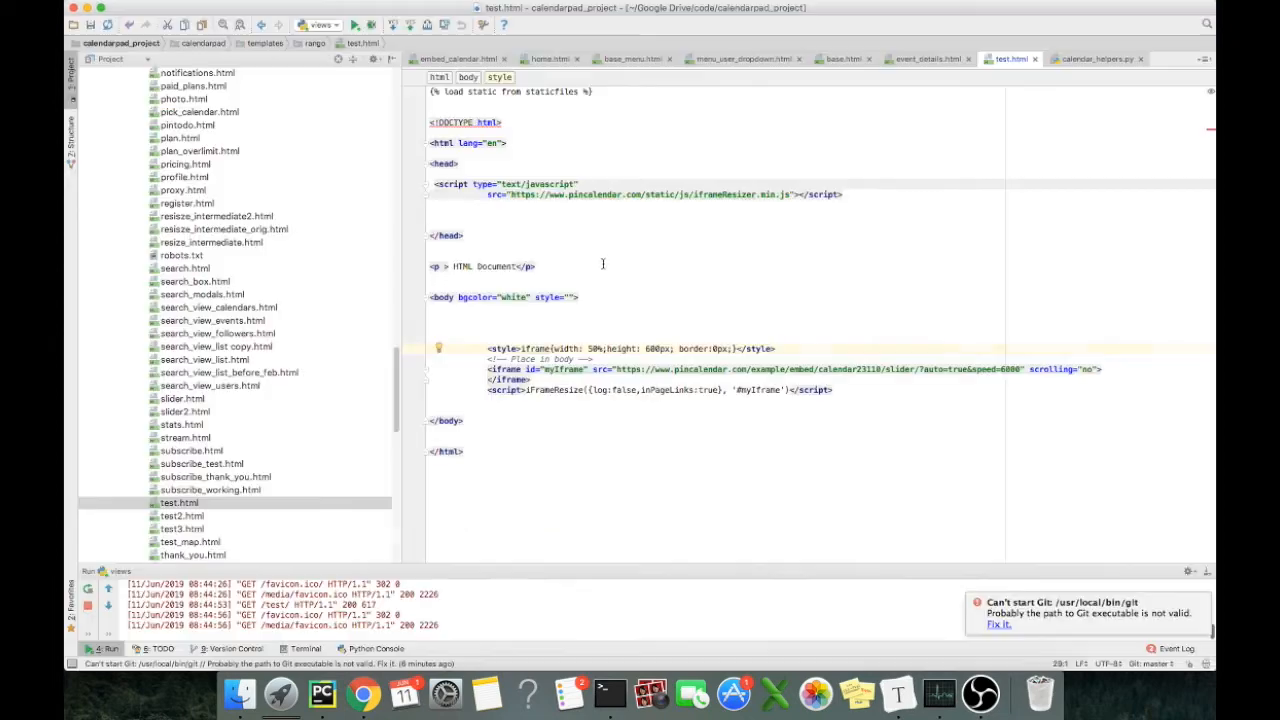
{"action": "left_click", "coordinate": [648, 349]}
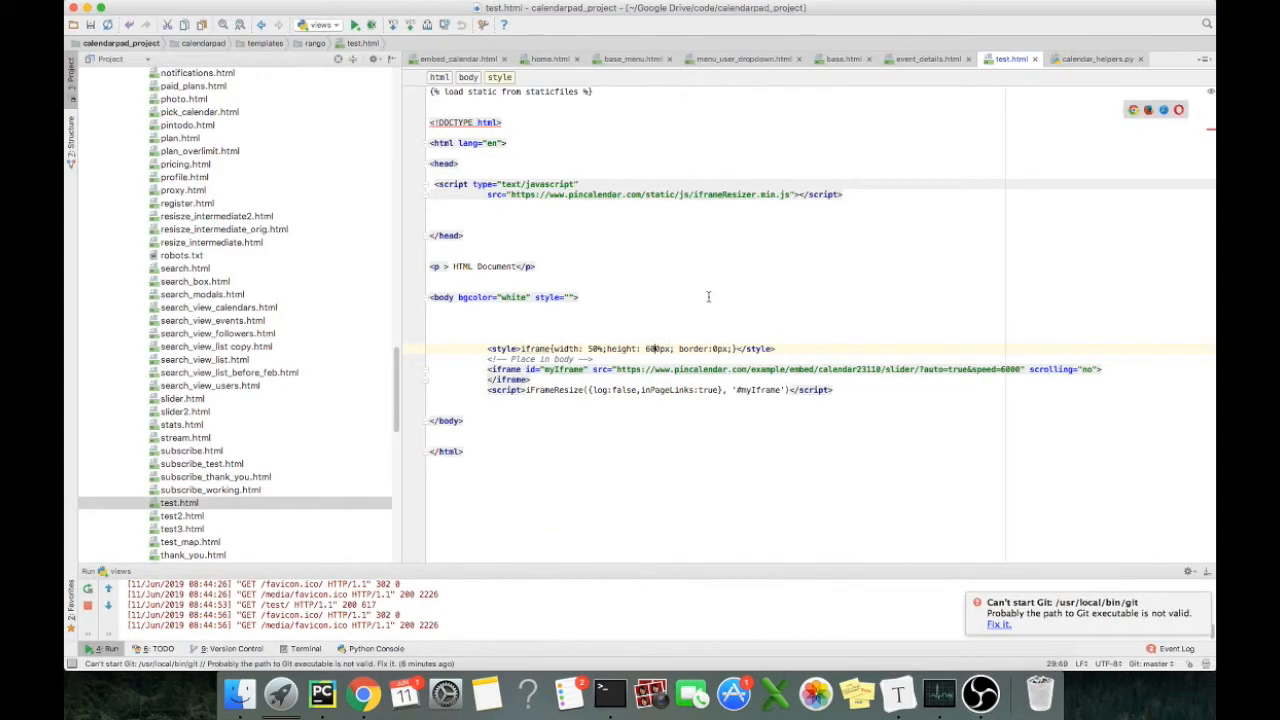
{"action": "key", "text": "super+Tab"}
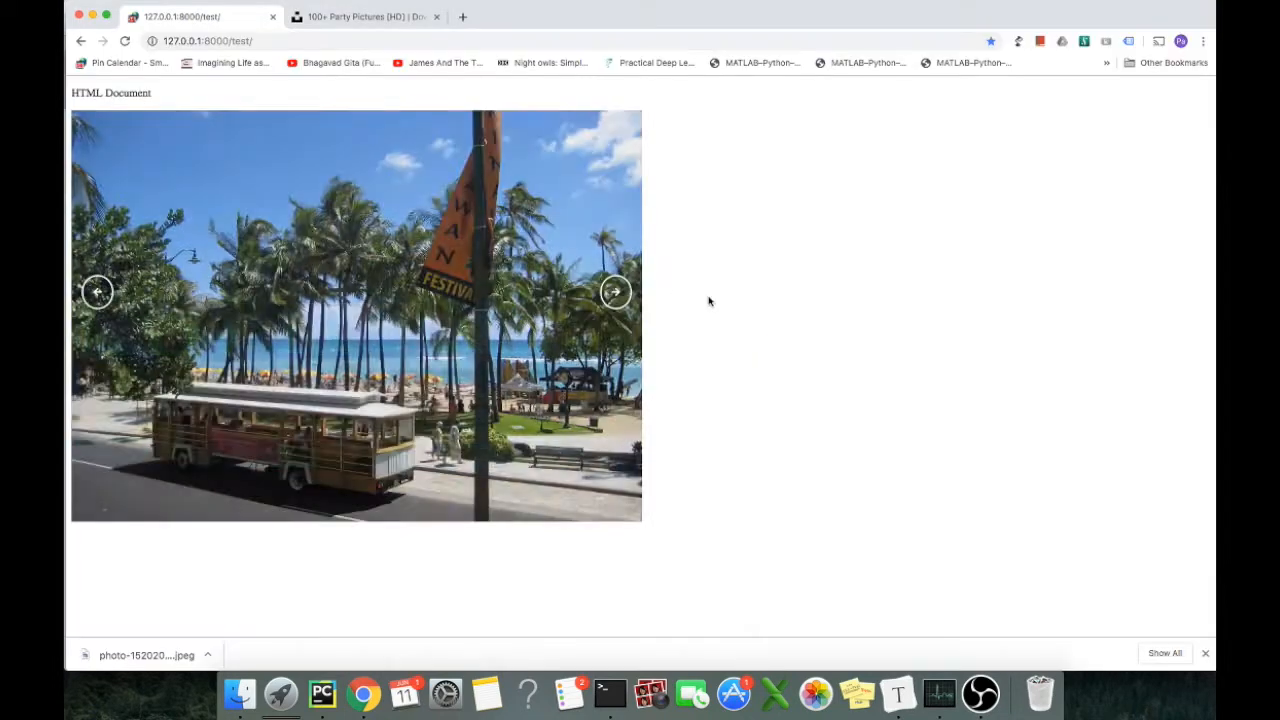
{"action": "left_click", "coordinate": [122, 41]}
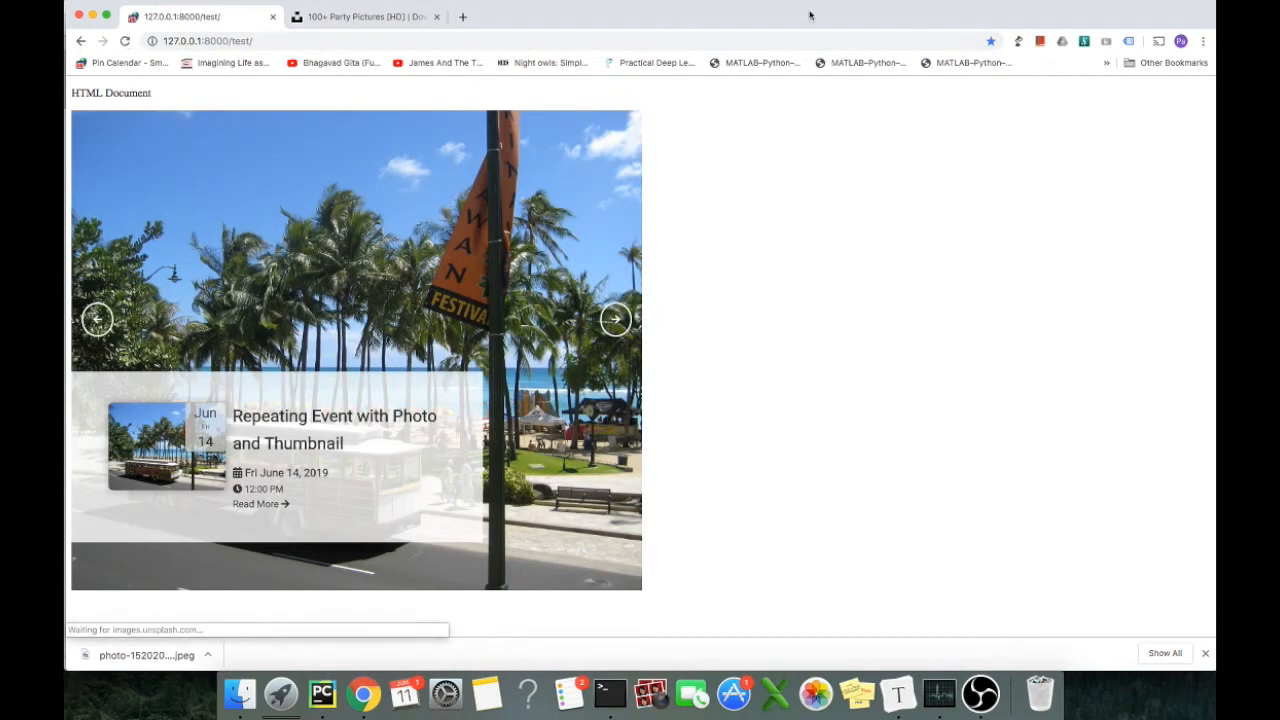
- Browse the embedded slider's events from the repeating event through to Event with Photo and Icon
{"action": "left_click", "coordinate": [606, 328]}
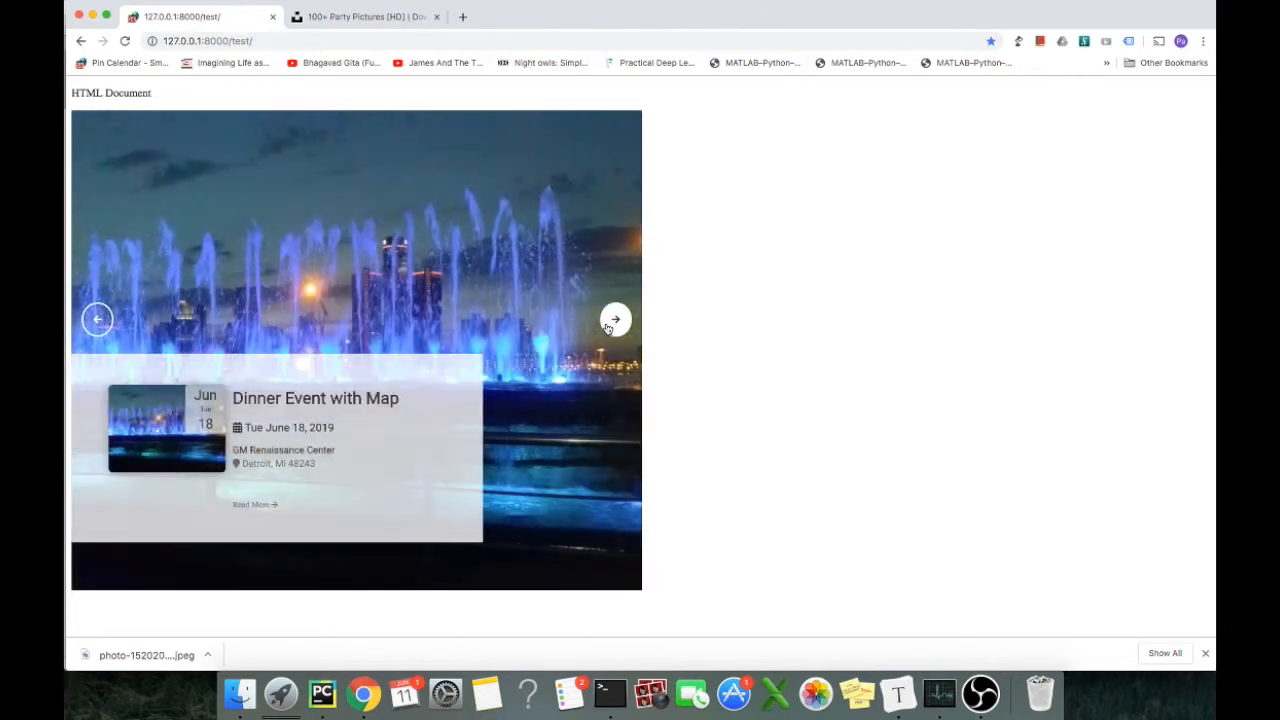
{"action": "left_click", "coordinate": [606, 328]}
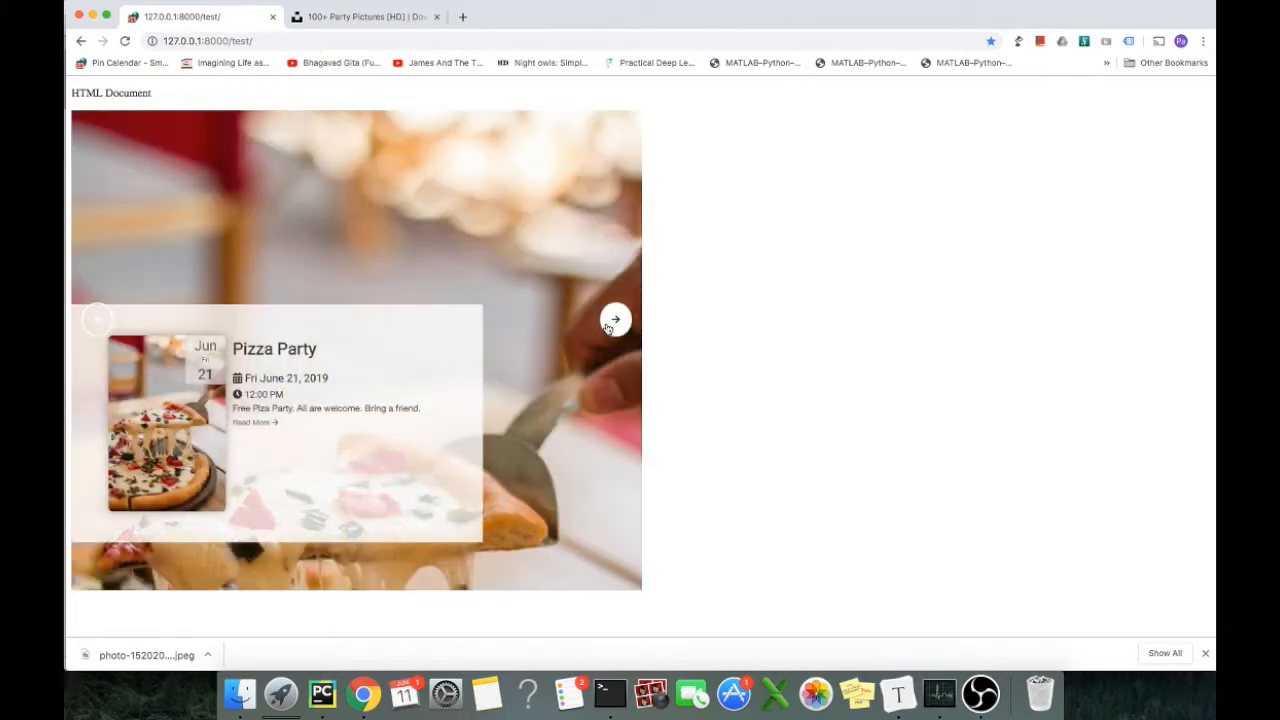
{"action": "left_click", "coordinate": [606, 328]}
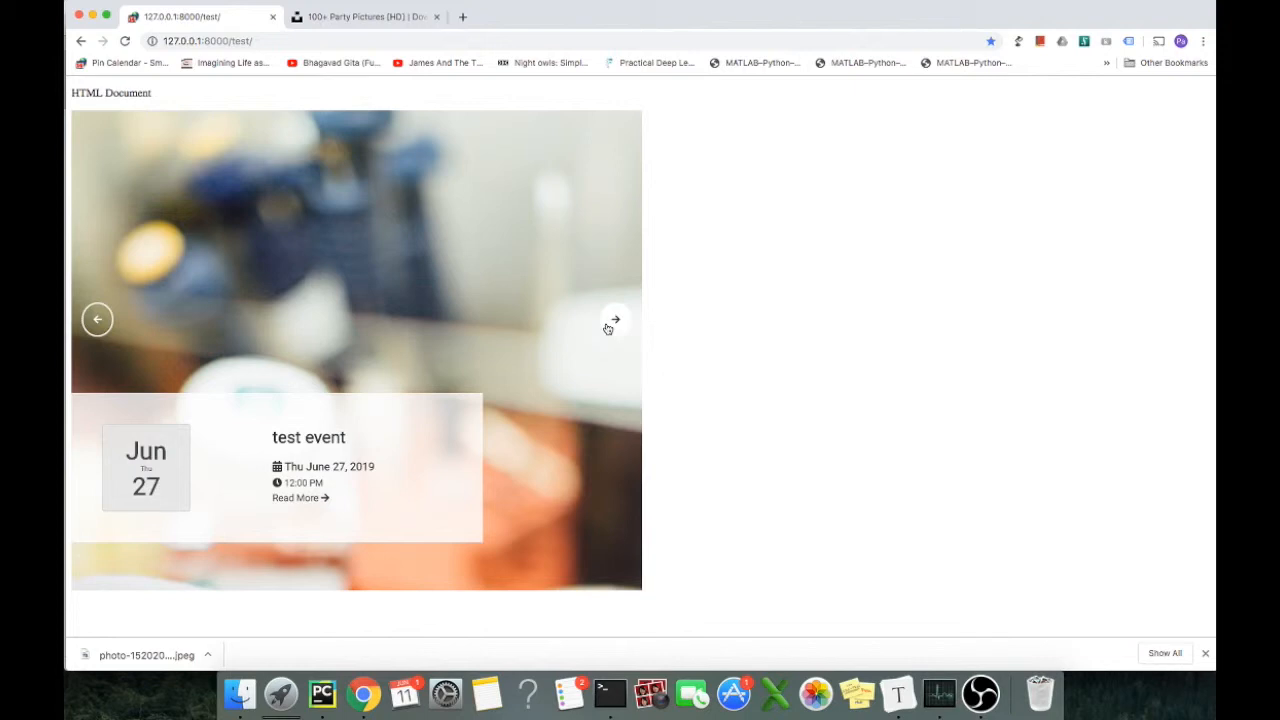
{"action": "left_click", "coordinate": [607, 328]}
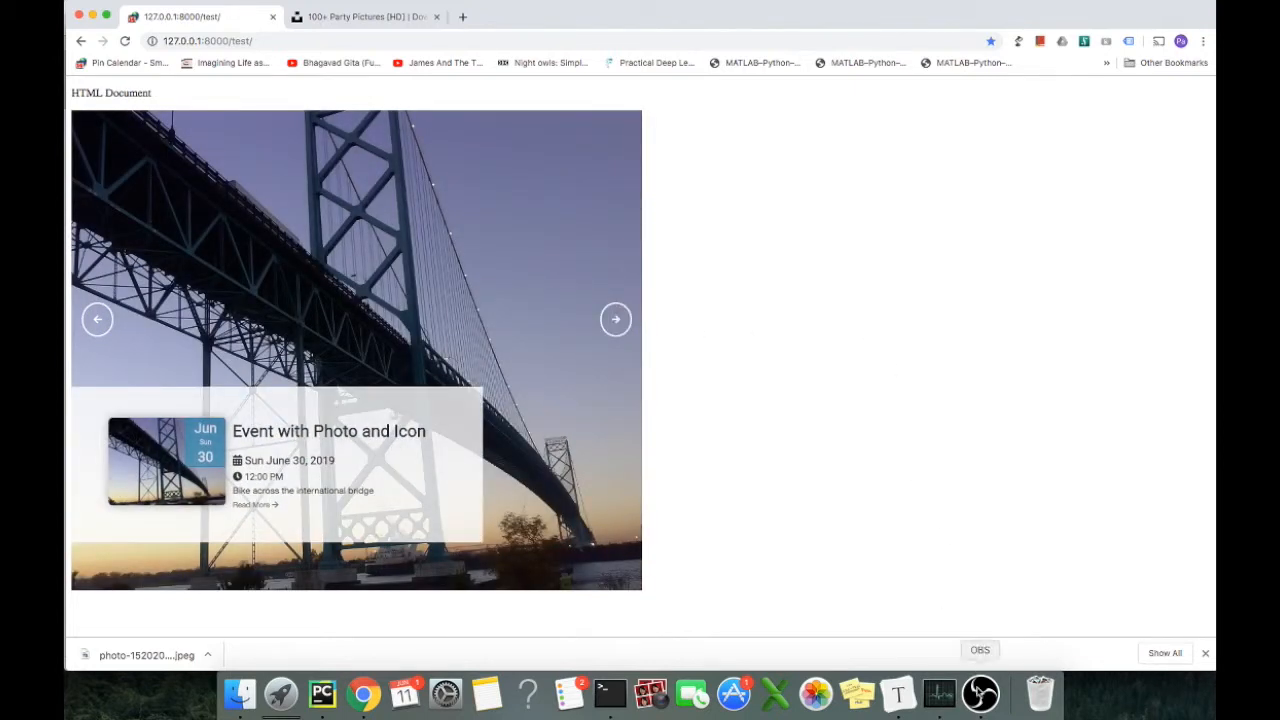
- Switch to PyCharm and set the auto parameter in the slider iframe's source URL to false
{"action": "left_click", "coordinate": [322, 693]}
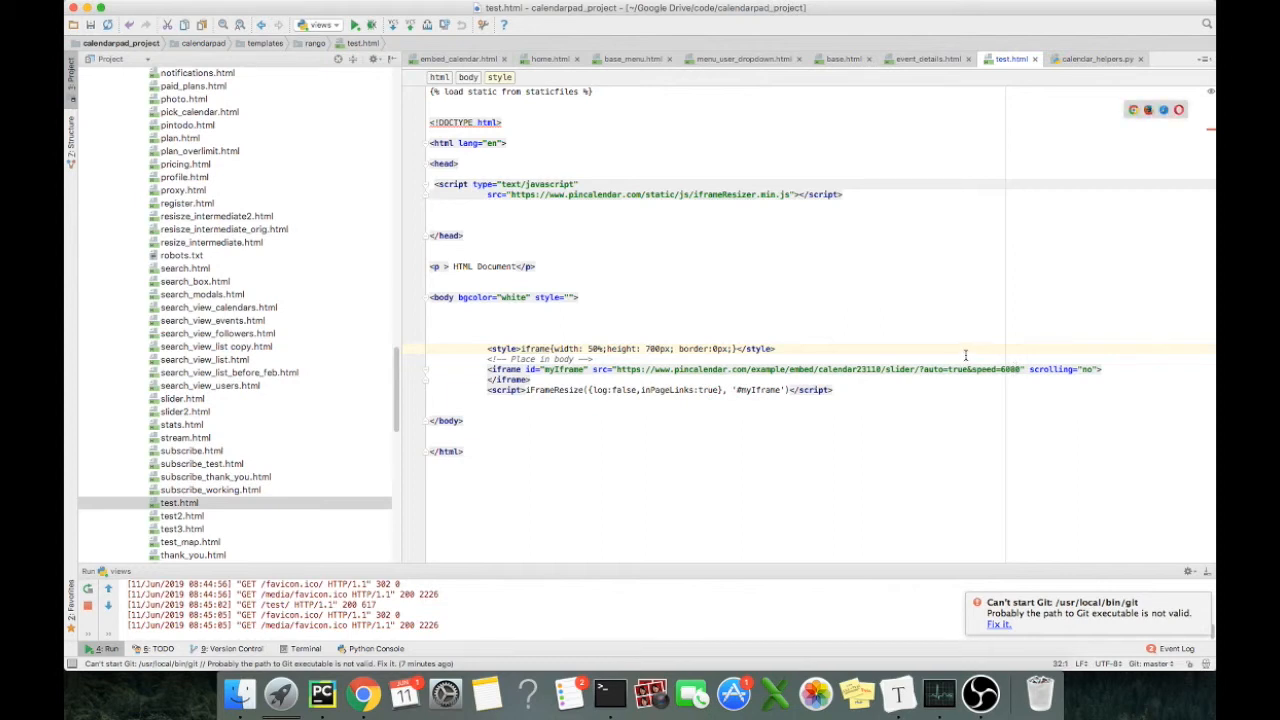
{"action": "left_click_drag", "start_coordinate": [957, 369], "coordinate": [945, 369]}
{"action": "type", "text": "f"}
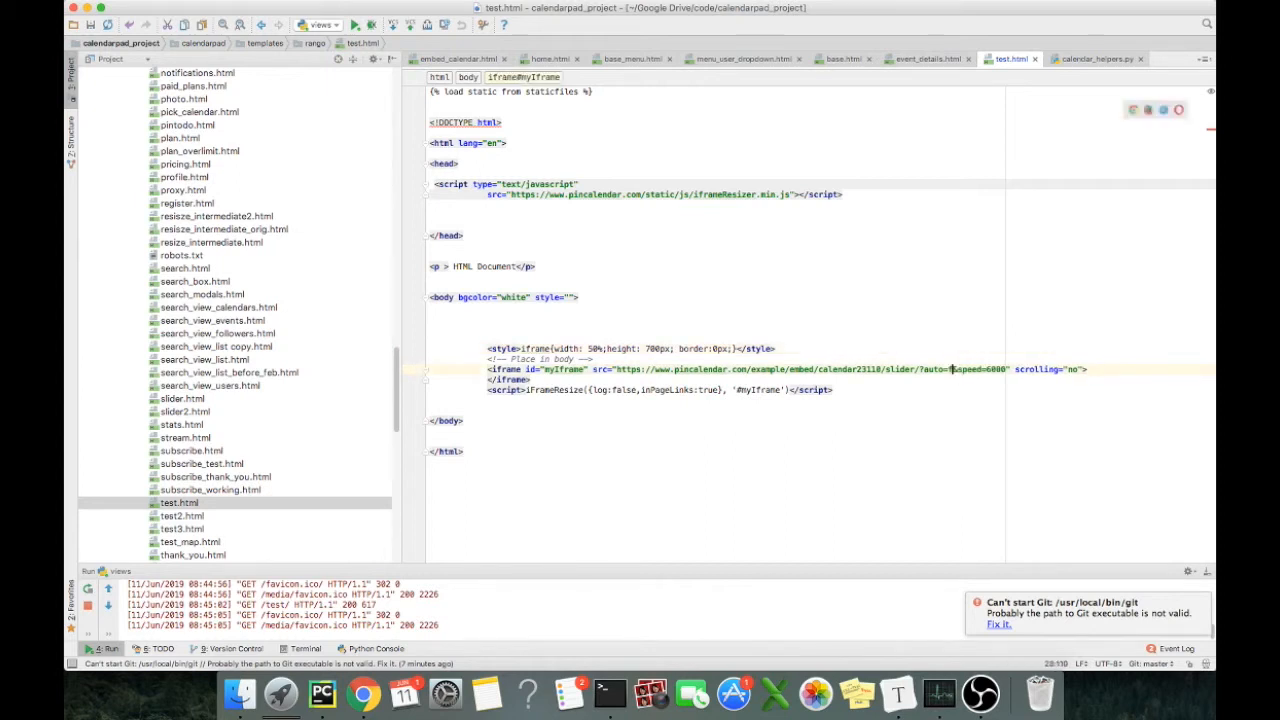
{"action": "type", "text": "alse"}
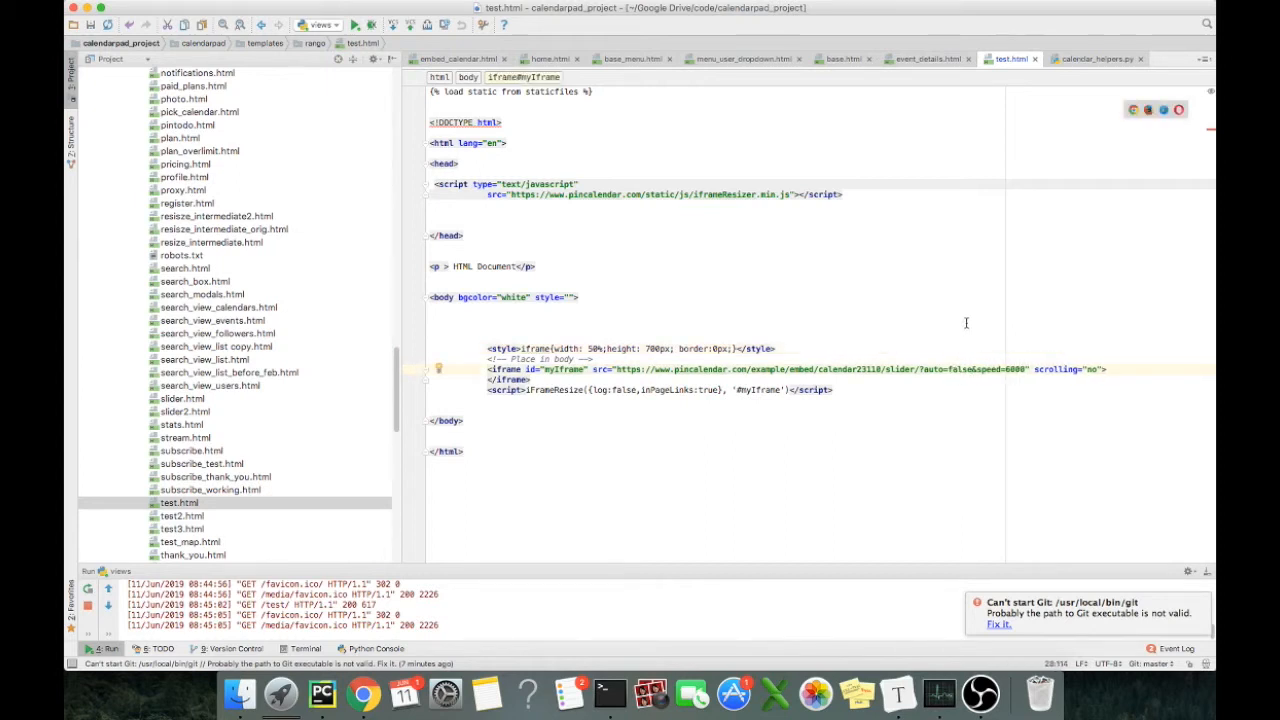
- Set the speed parameter in the slider iframe's source URL to 9000, then change it to 5000
{"action": "left_click", "coordinate": [1008, 369]}
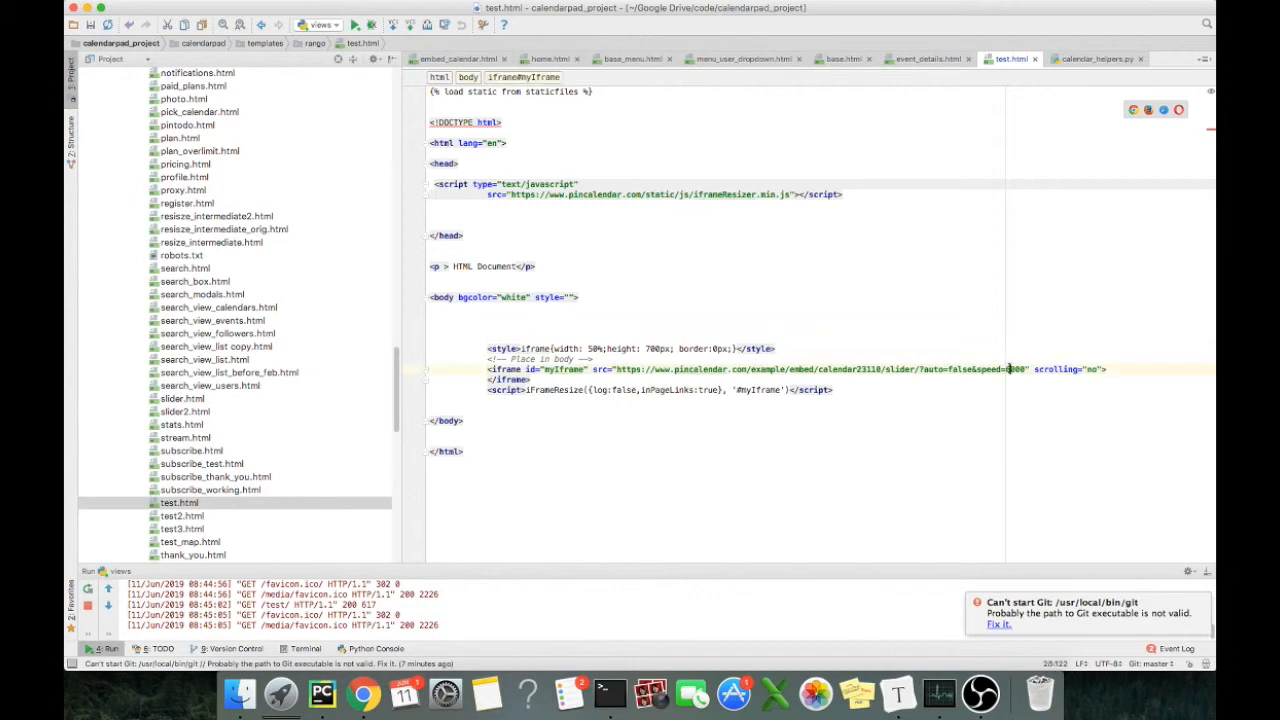
{"action": "left_click_drag", "start_coordinate": [1011, 369], "coordinate": [1005, 369]}
{"action": "type", "text": "9"}
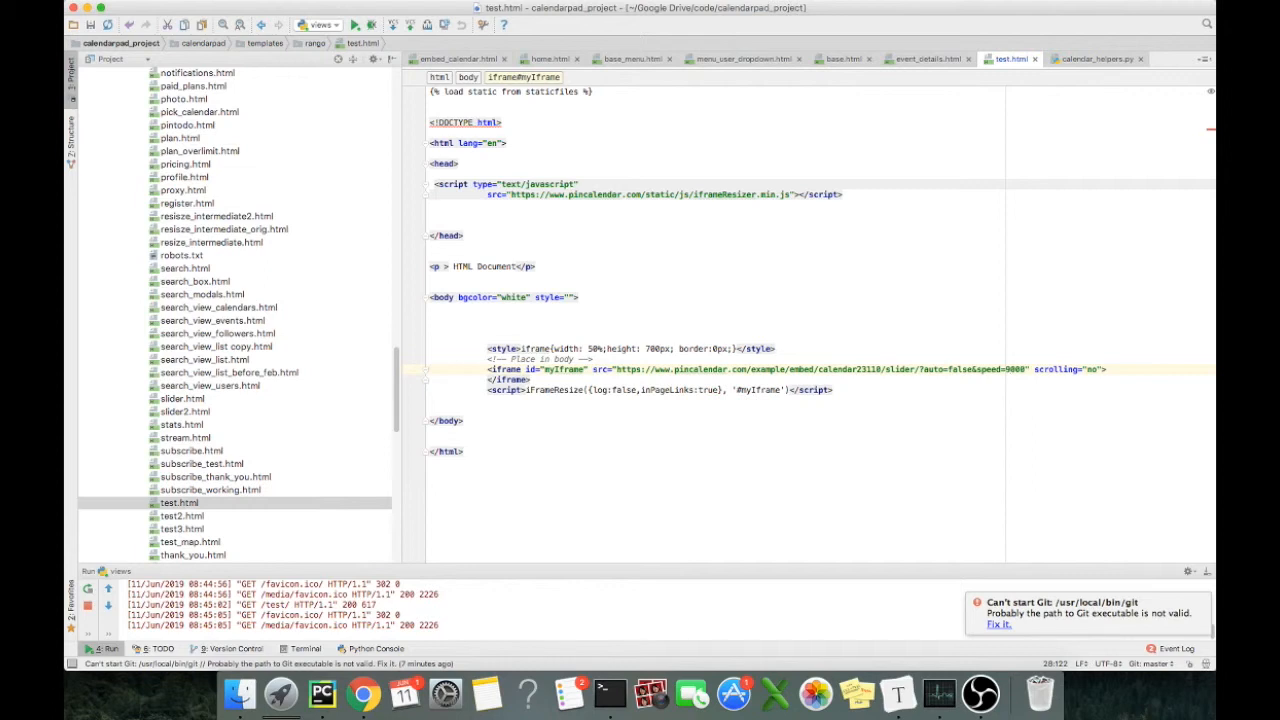
{"action": "key", "text": "BackSpace"}
{"action": "type", "text": "5"}
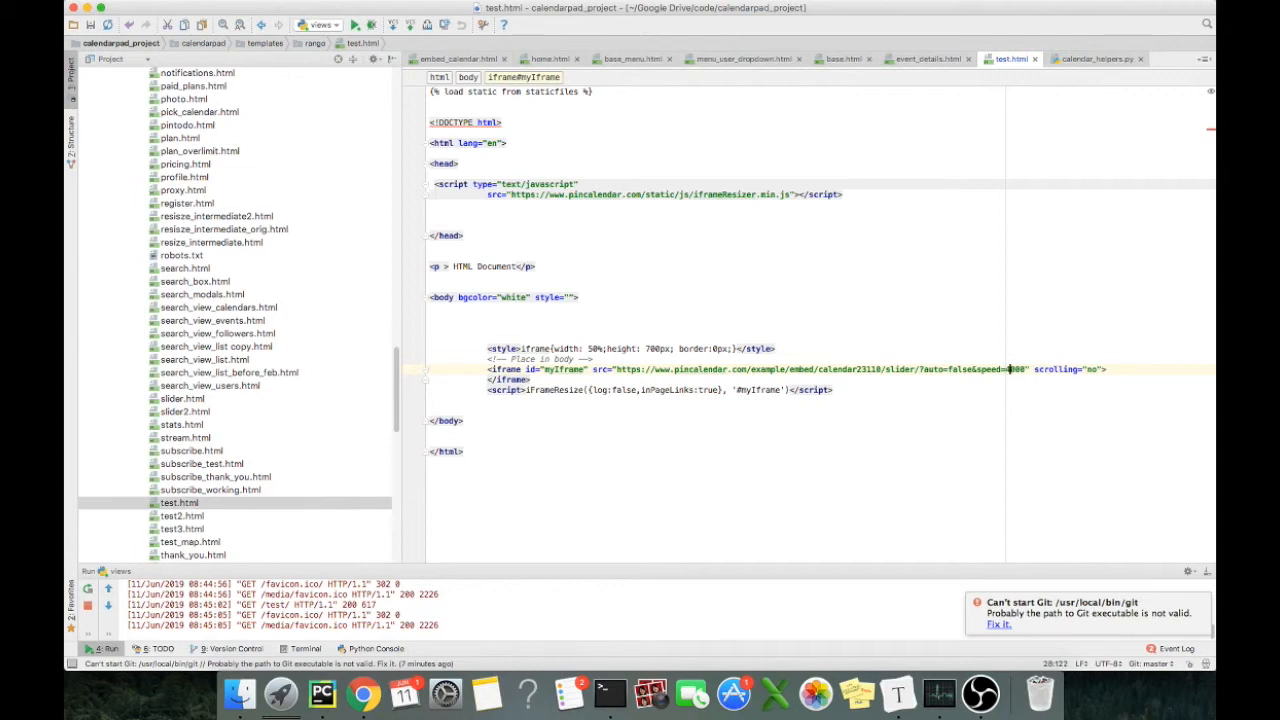